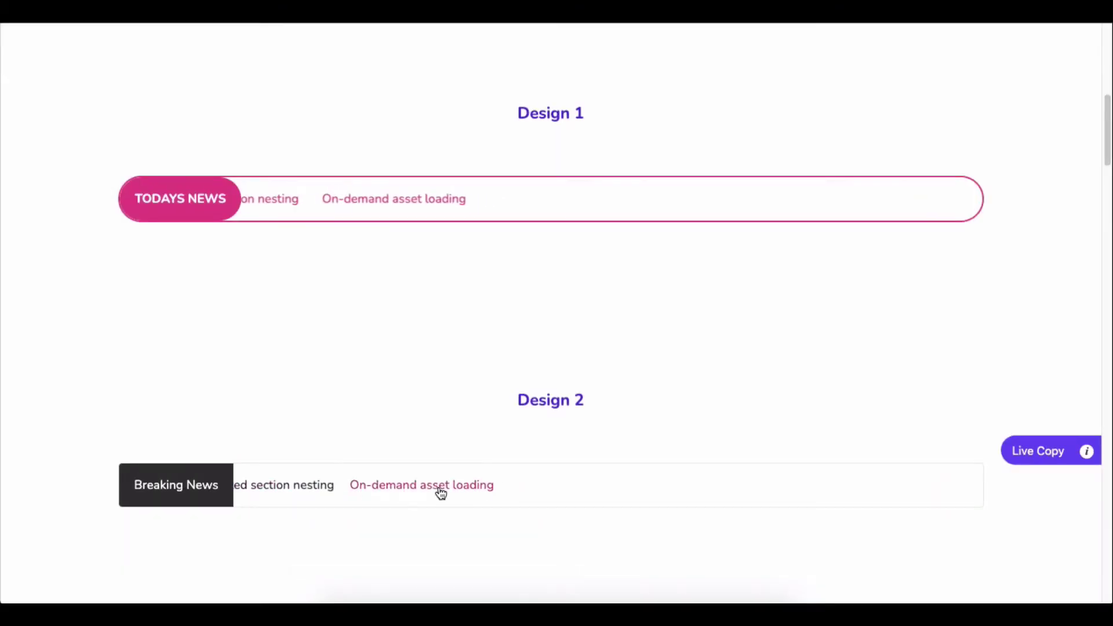
Step: Collapse the News Ticker content section and switch to the widget's Style settings
scroll(1007, 480, "down", 8)
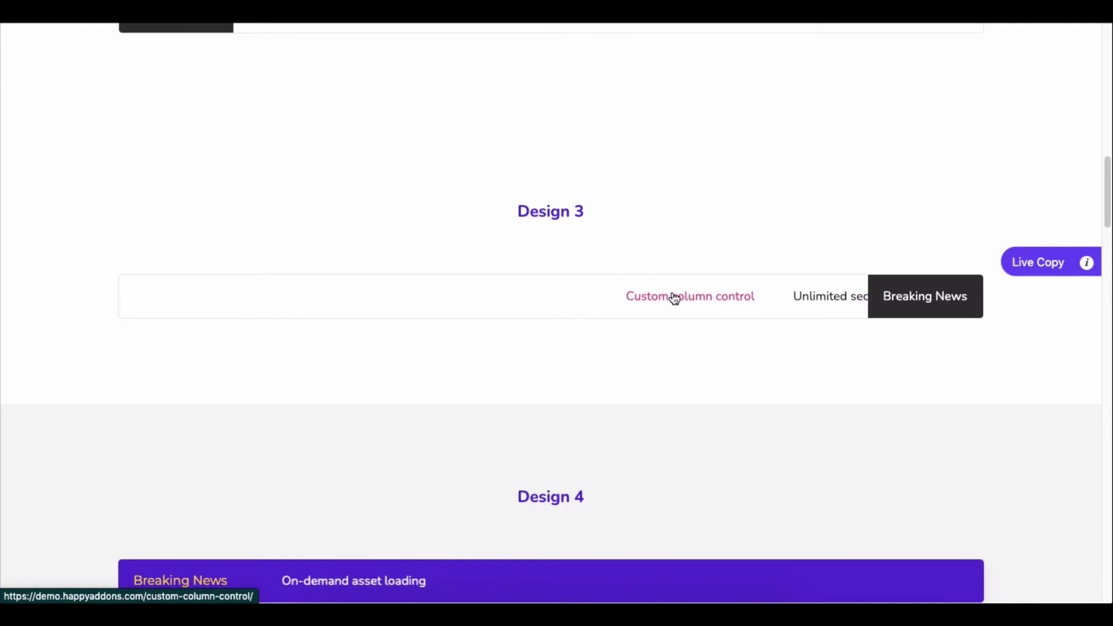
scroll(1017, 339, "down", 7)
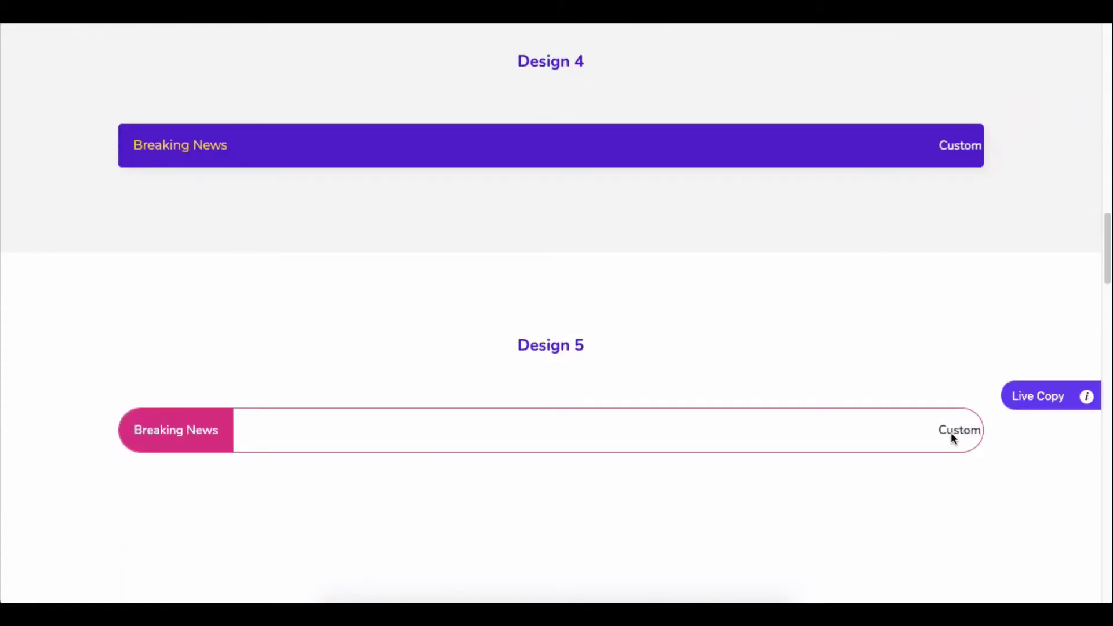
scroll(949, 313, "down", 5)
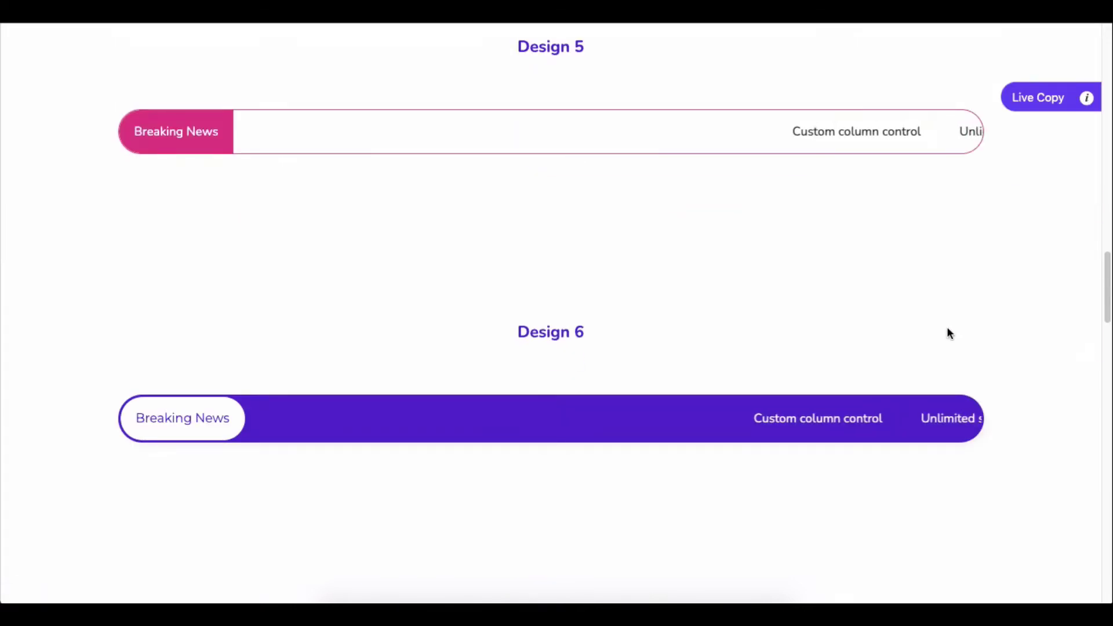
scroll(948, 333, "down", 5)
scroll(974, 260, "down", 4)
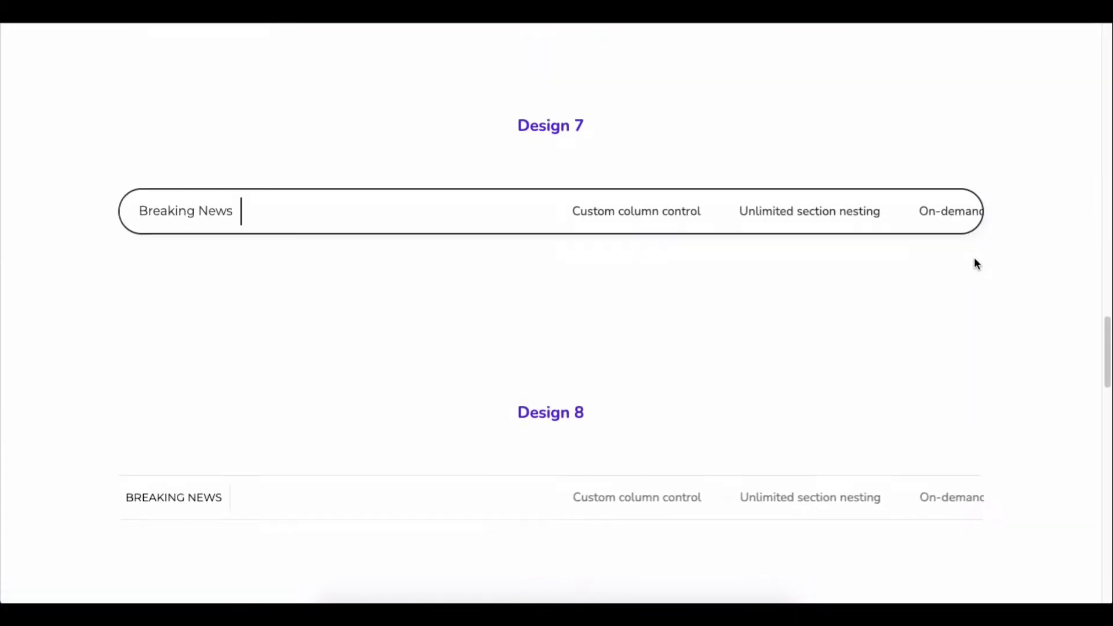
scroll(977, 264, "down", 12)
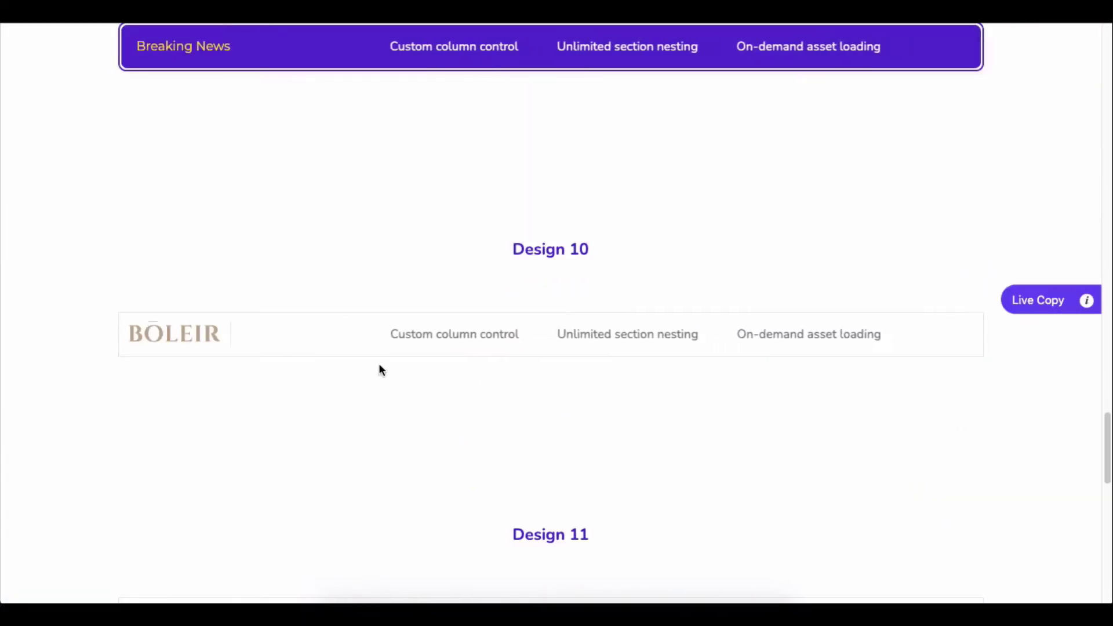
scroll(753, 390, "down", 9)
scroll(753, 391, "up", 20)
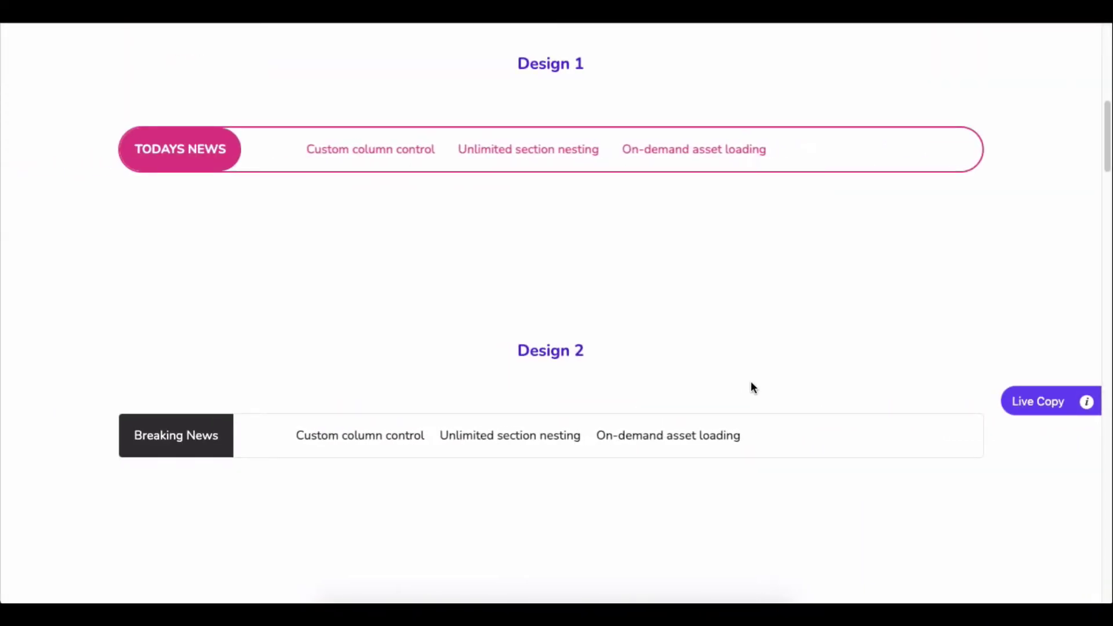
scroll(750, 383, "up", 10)
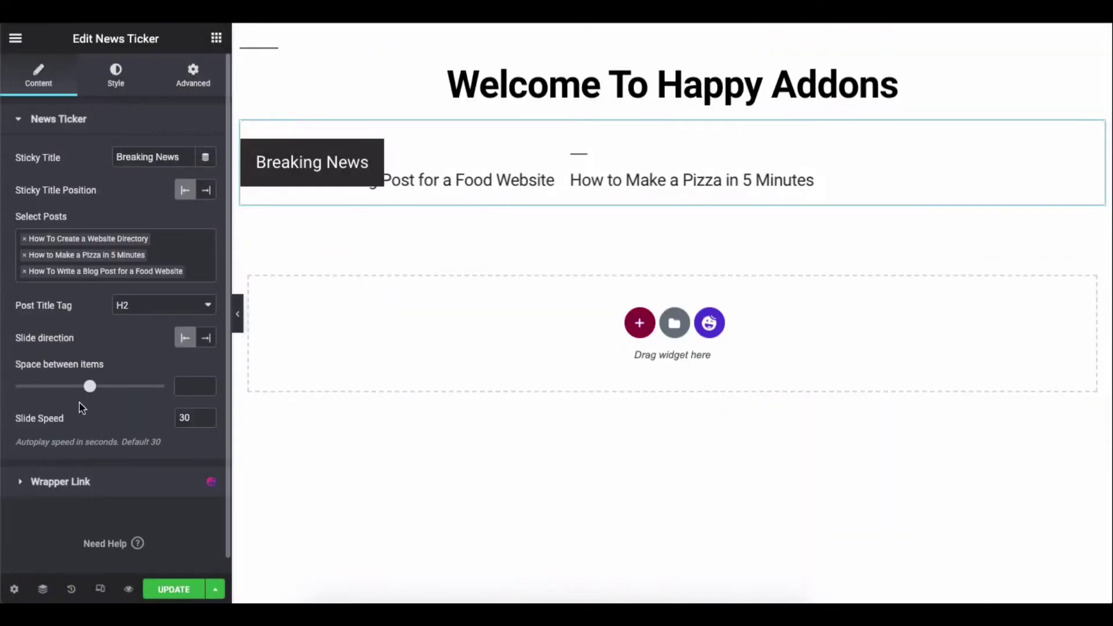
left_click(81, 117)
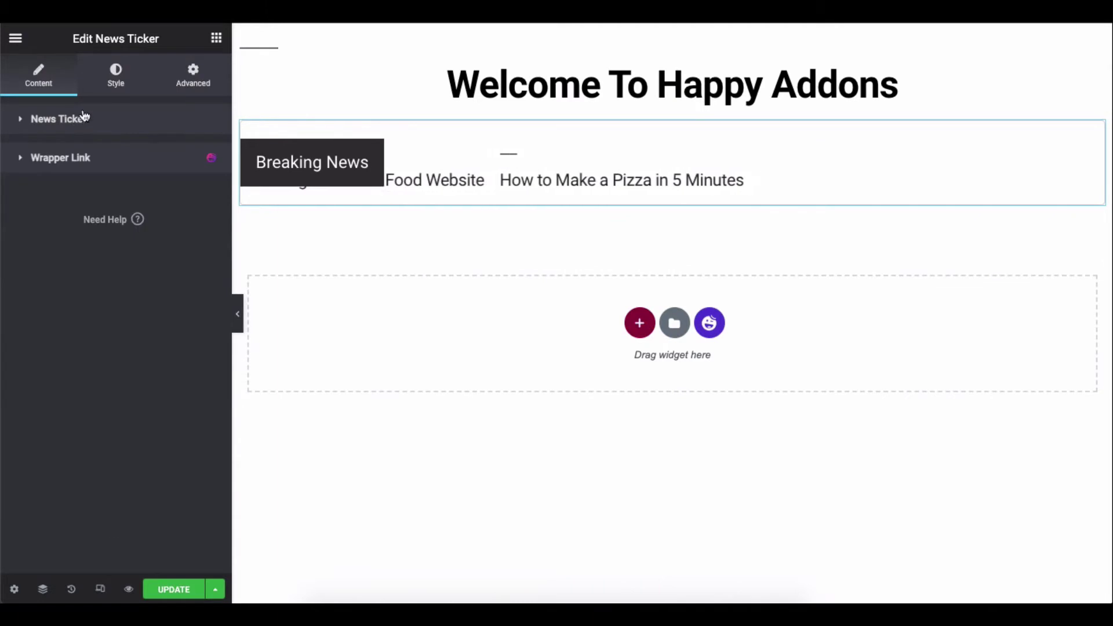
left_click(108, 88)
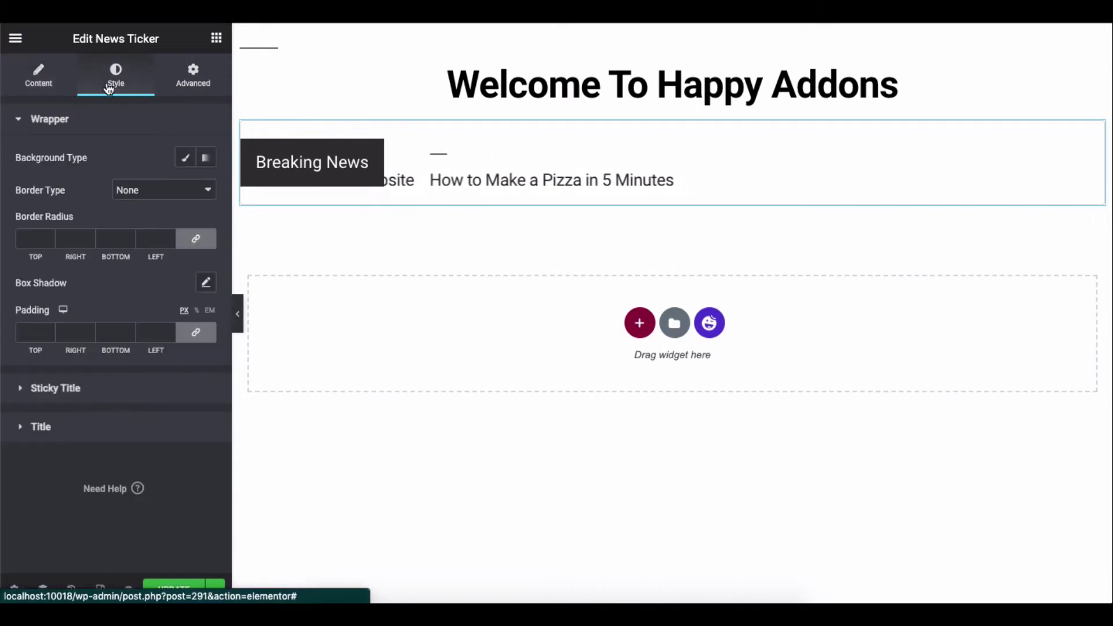
Step: Expand the Sticky Title and Title style sections, and toggle the Wrapper section open and closed
left_click(110, 388)
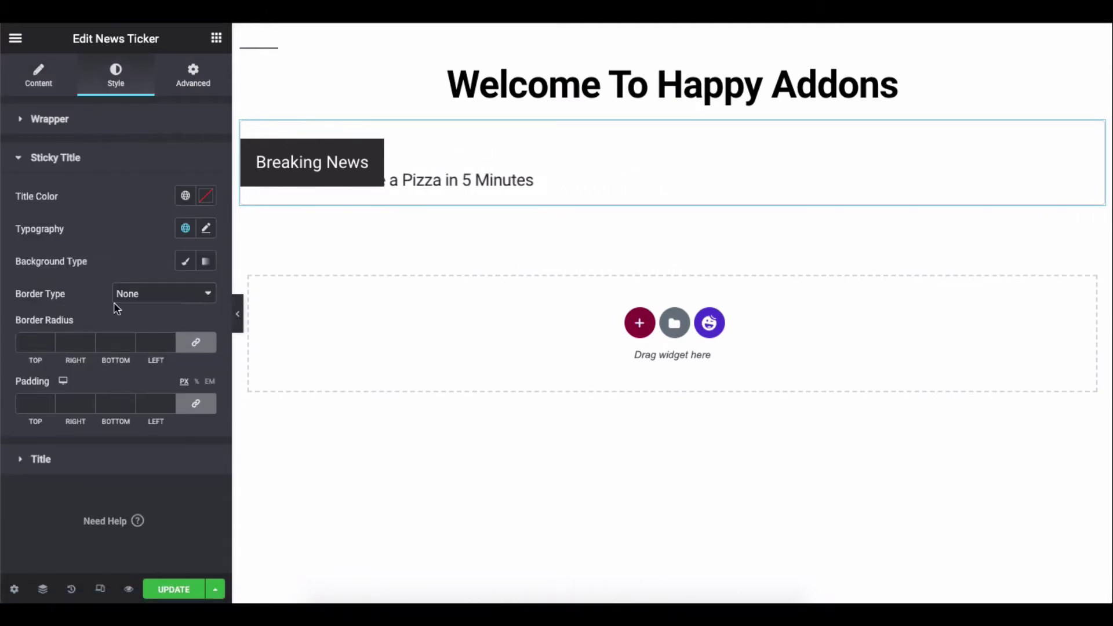
left_click(102, 459)
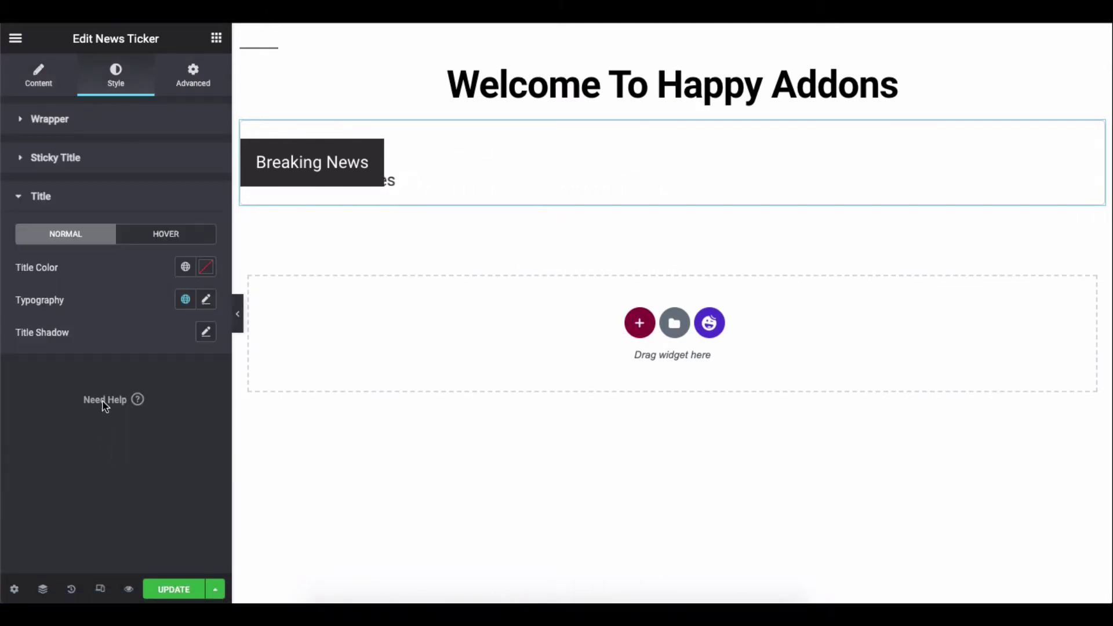
left_click(97, 121)
left_click(98, 122)
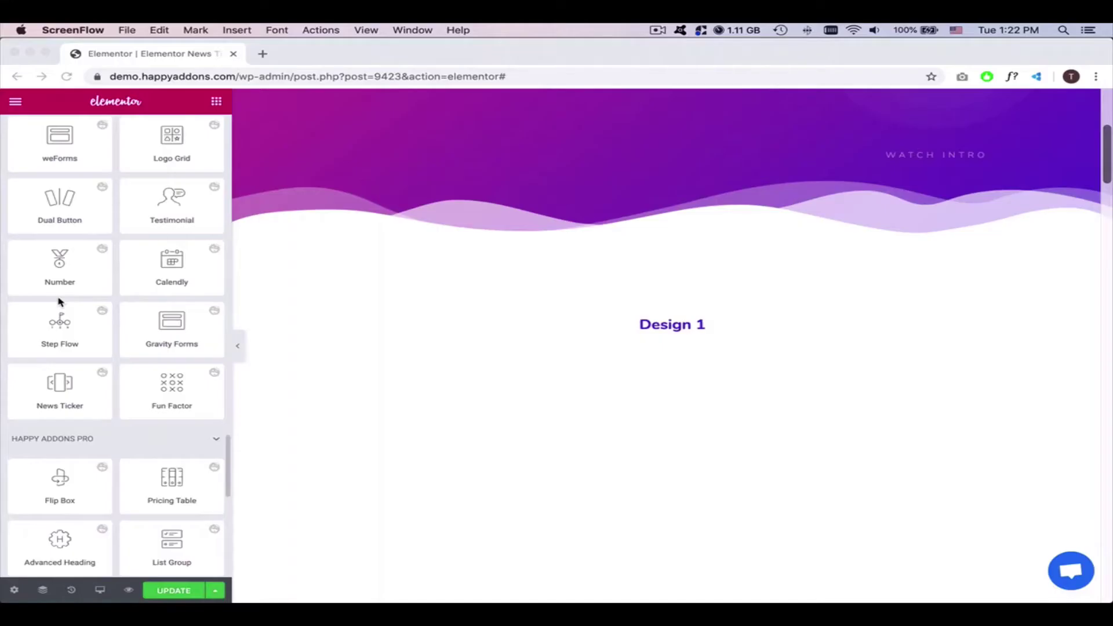
Step: Scroll to bring the News Ticker widget into view beside the demo page
scroll(56, 300, "down", 2)
scroll(518, 296, "up", 5)
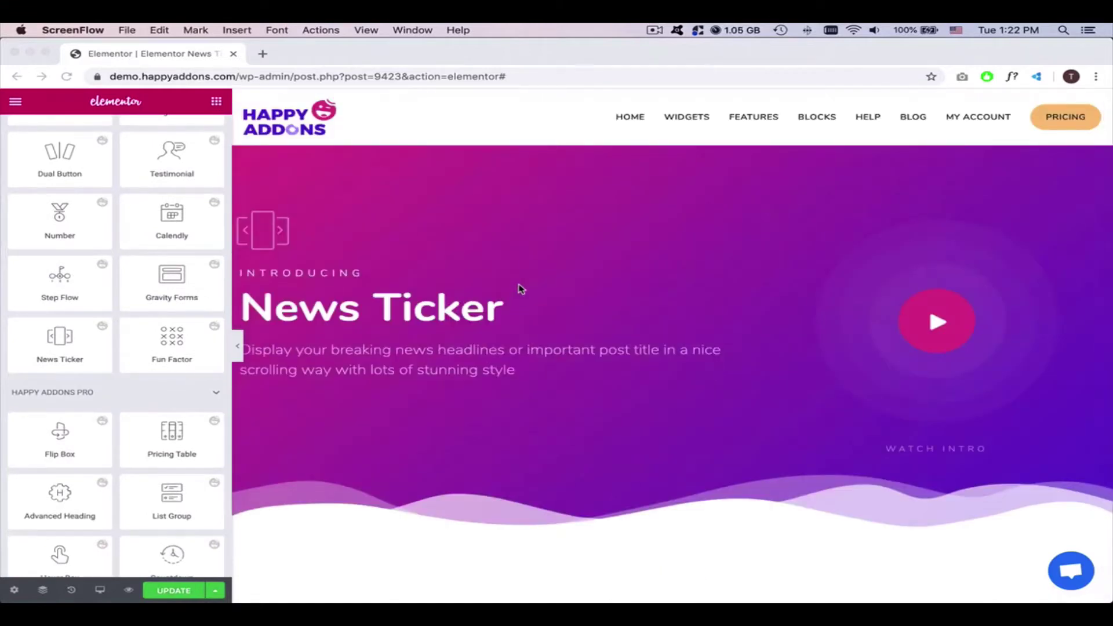
Step: Place a News Ticker widget below the Design 1 heading
scroll(520, 289, "down", 5)
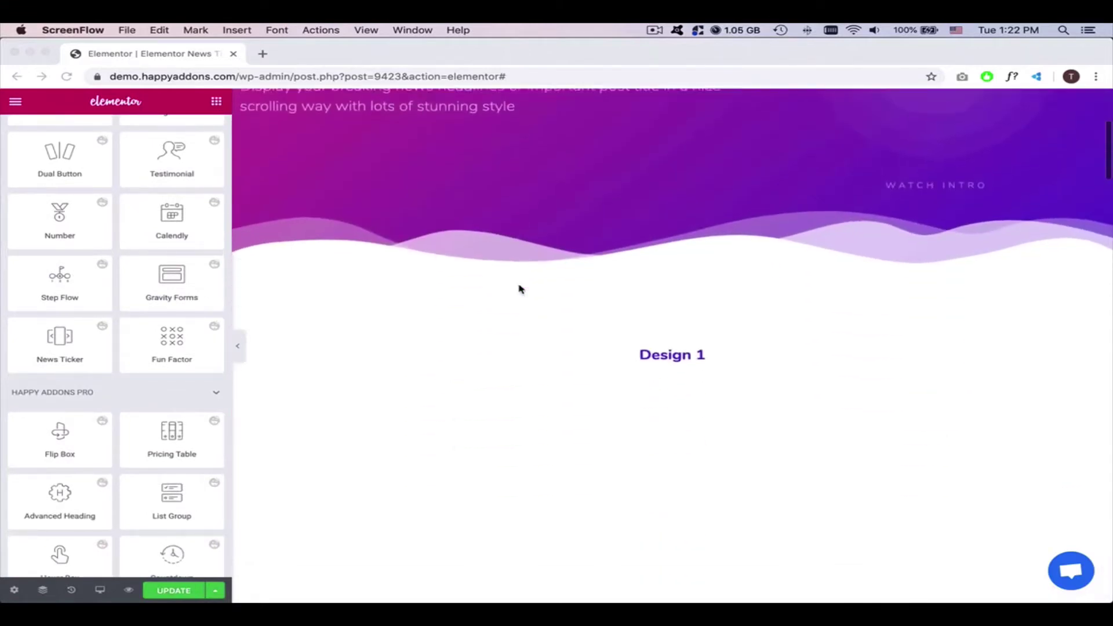
left_click(94, 339)
left_click_drag(78, 340, 651, 358)
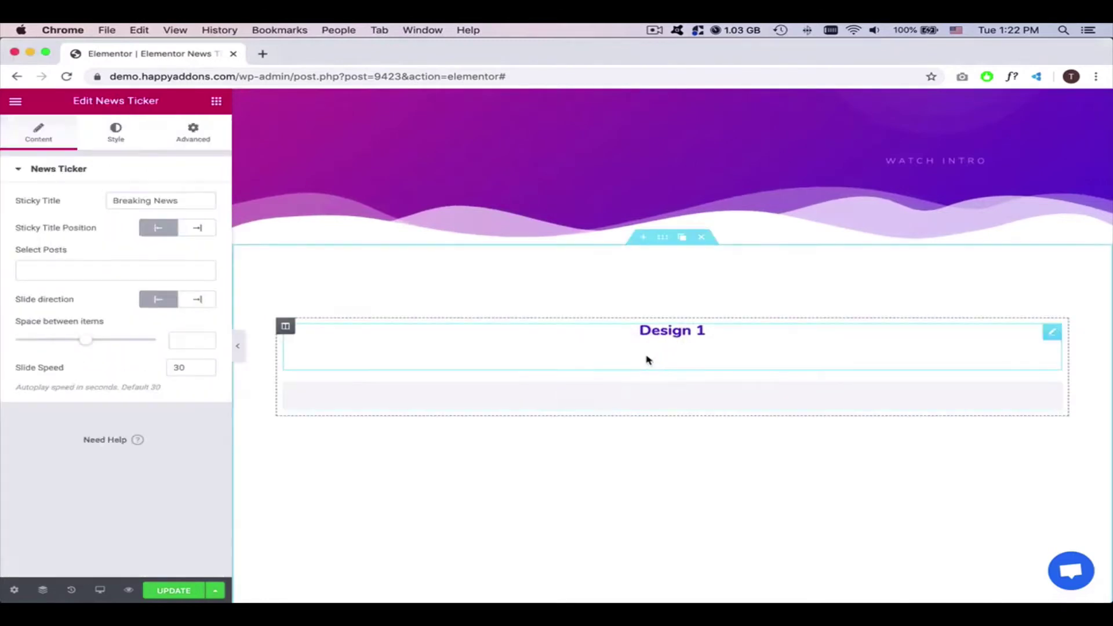
Step: Add CSS Code Snippets, Elementor & WordPress Hosting and How To Use Elementor posts, then preview
left_click(87, 270)
left_click(84, 295)
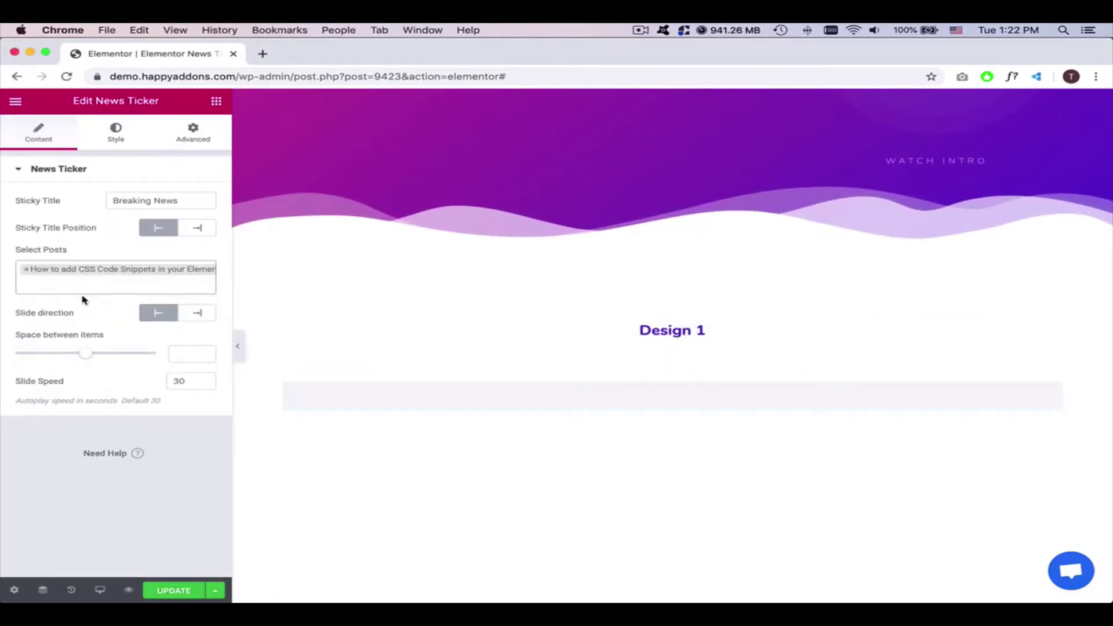
left_click(85, 288)
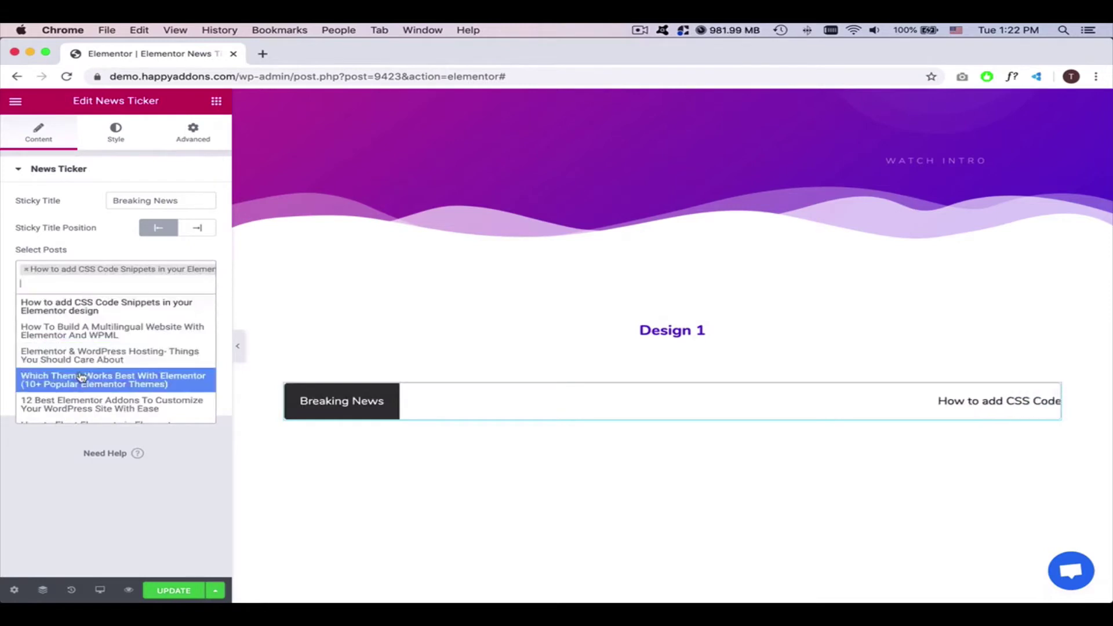
left_click(79, 330)
left_click(118, 298)
scroll(87, 360, "down", 3)
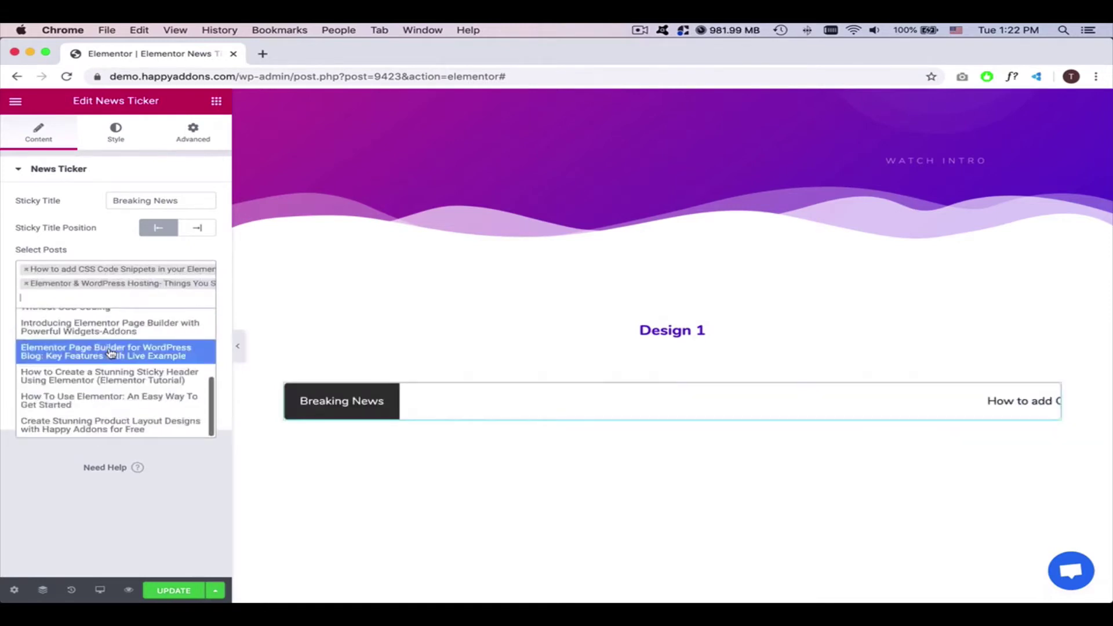
left_click(82, 398)
left_click(238, 342)
scroll(753, 345, "down", 2)
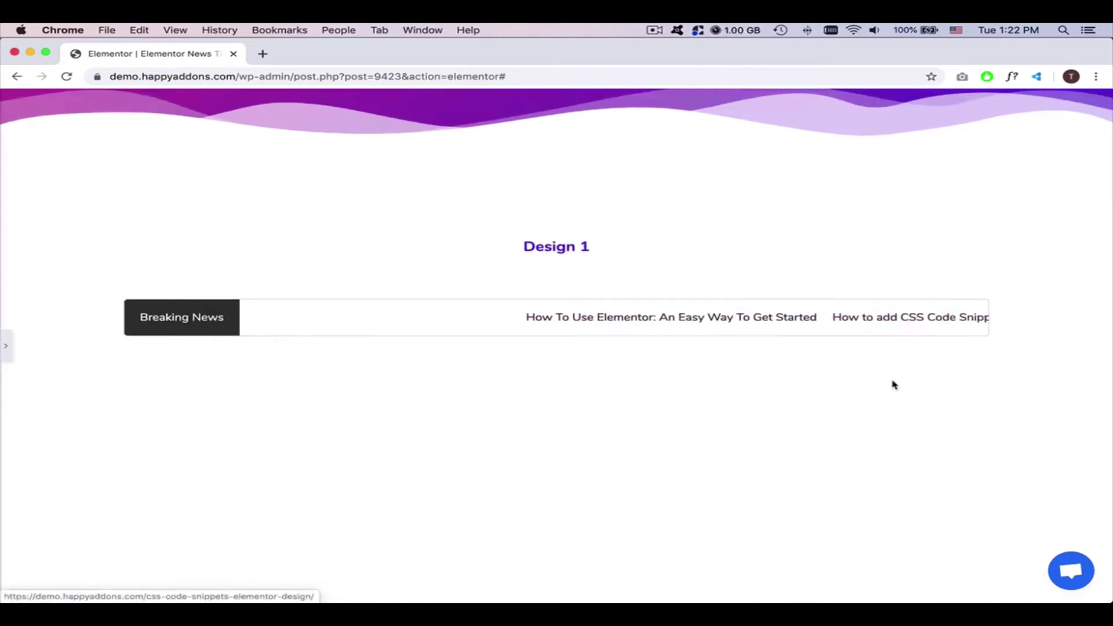
Step: Try right-hand slide direction and sticky title position, then revert both to left
left_click(6, 346)
left_click(197, 343)
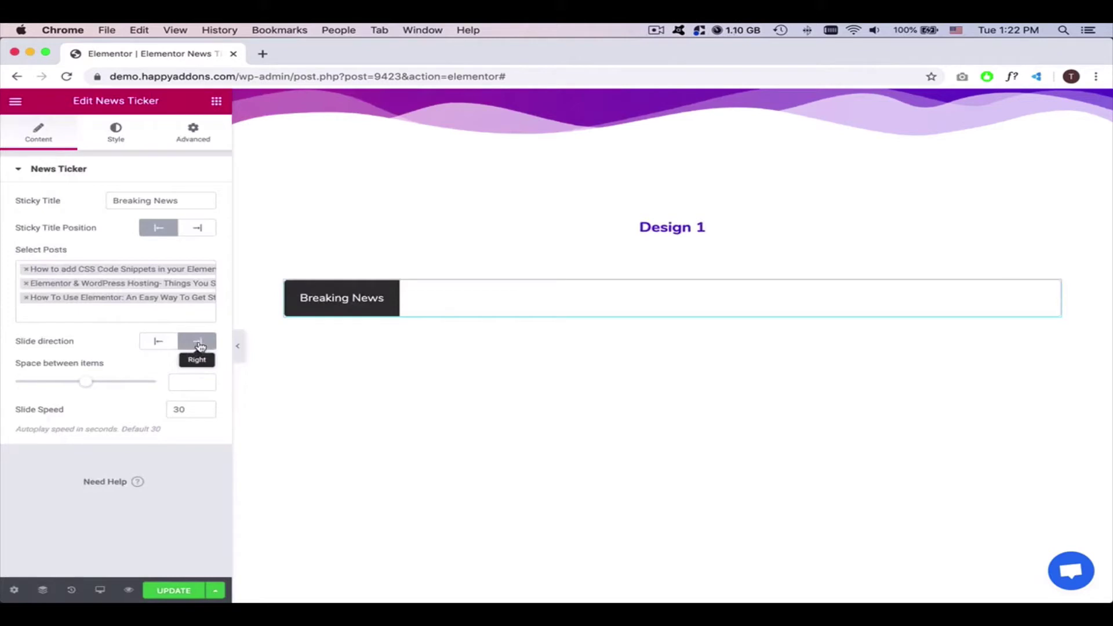
left_click(198, 229)
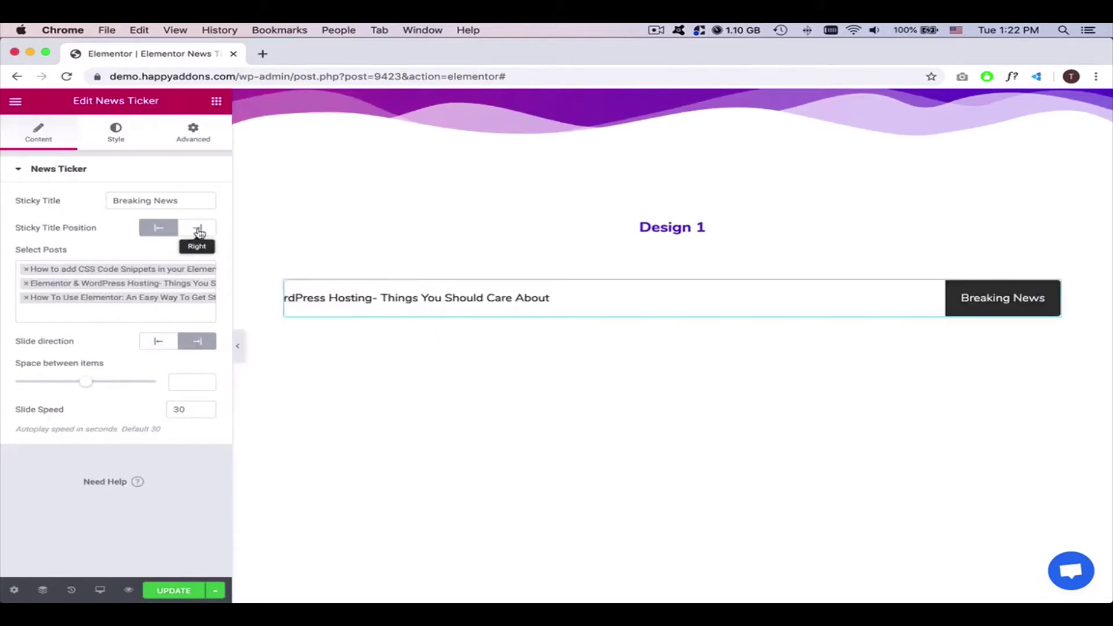
left_click(159, 228)
left_click(158, 342)
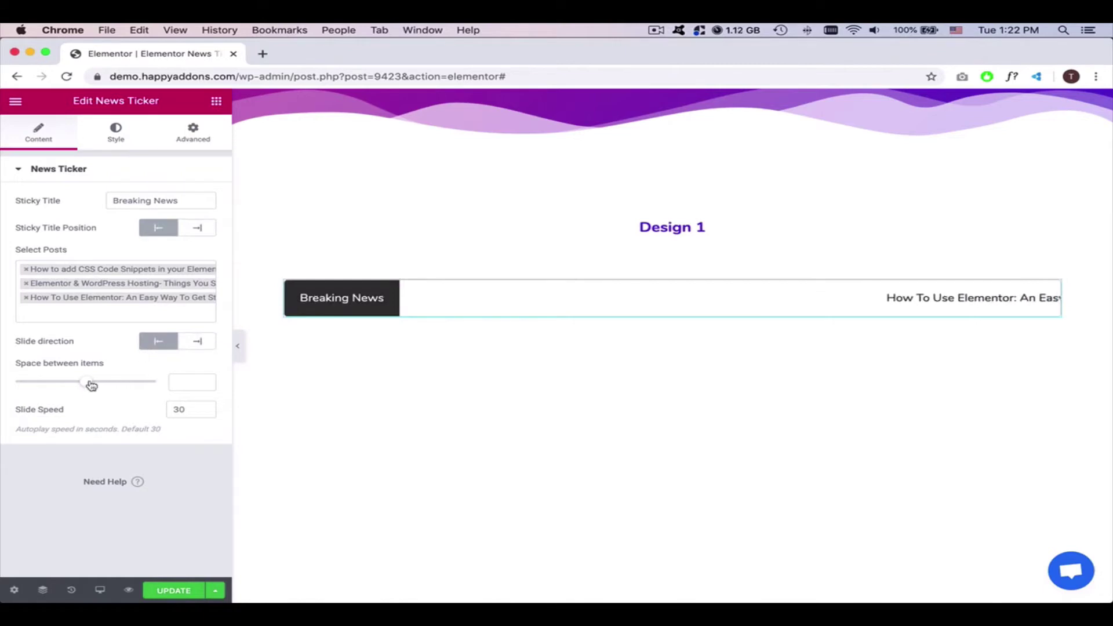
Step: Set the space between items to 30 and the slide speed to 30
left_click_drag(89, 385, 50, 386)
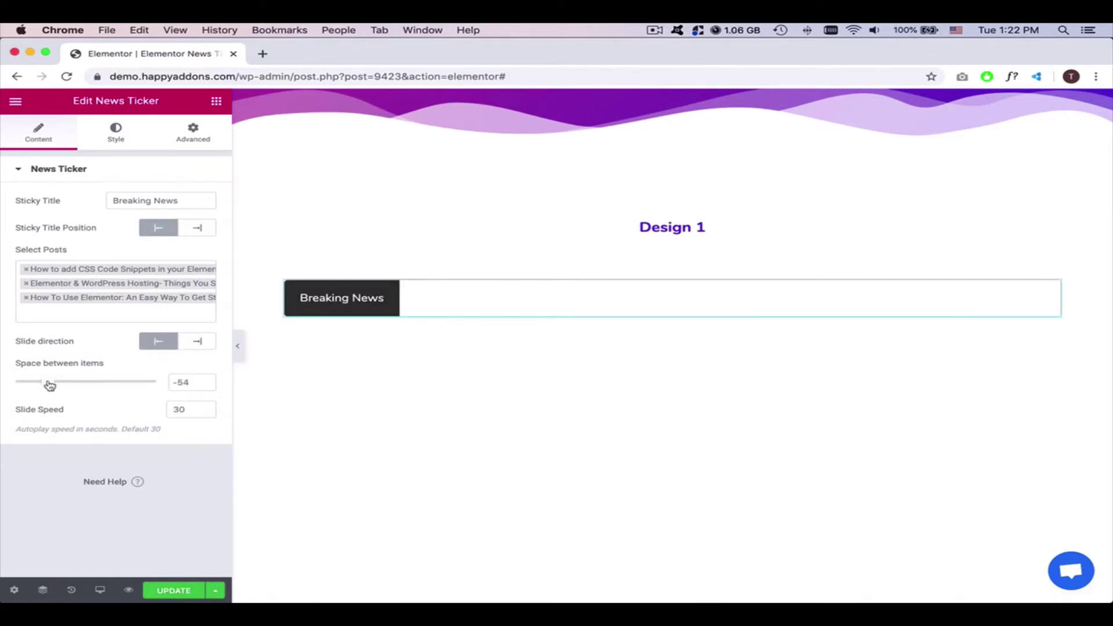
left_click_drag(150, 385, 150, 387)
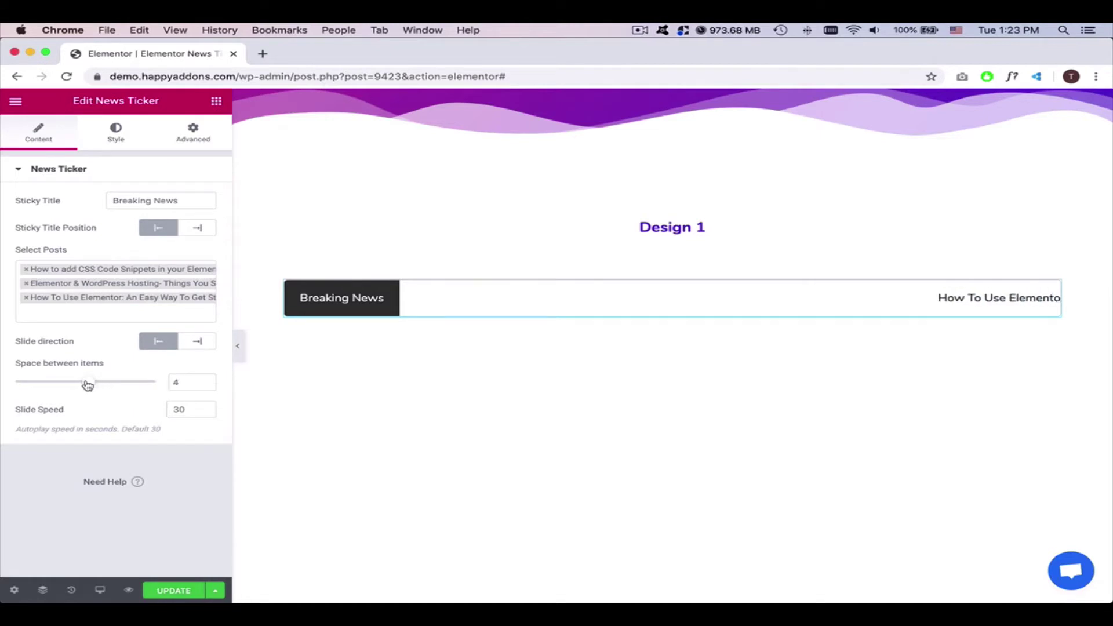
left_click_drag(87, 385, 106, 382)
left_click(179, 409)
key("BackSpace")
type("2")
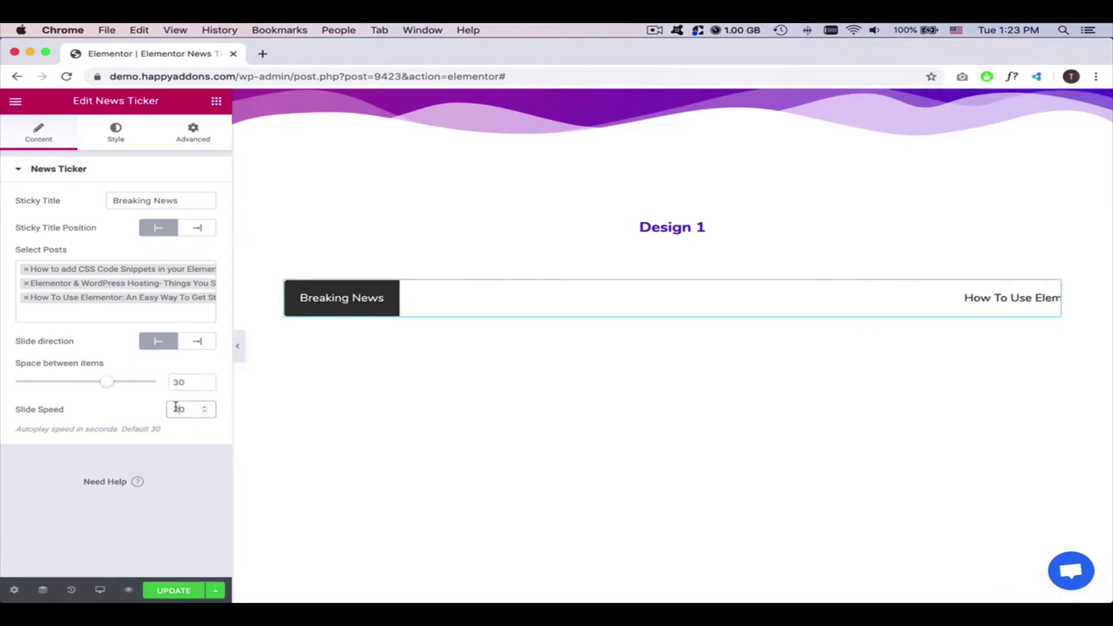
type("1")
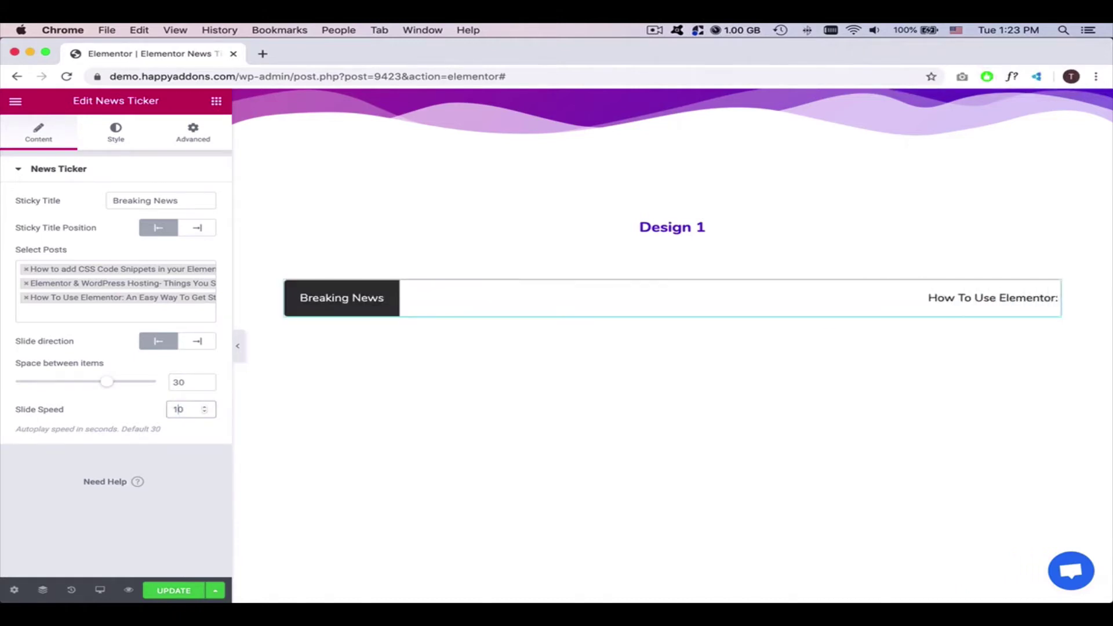
key("BackSpace")
type("3")
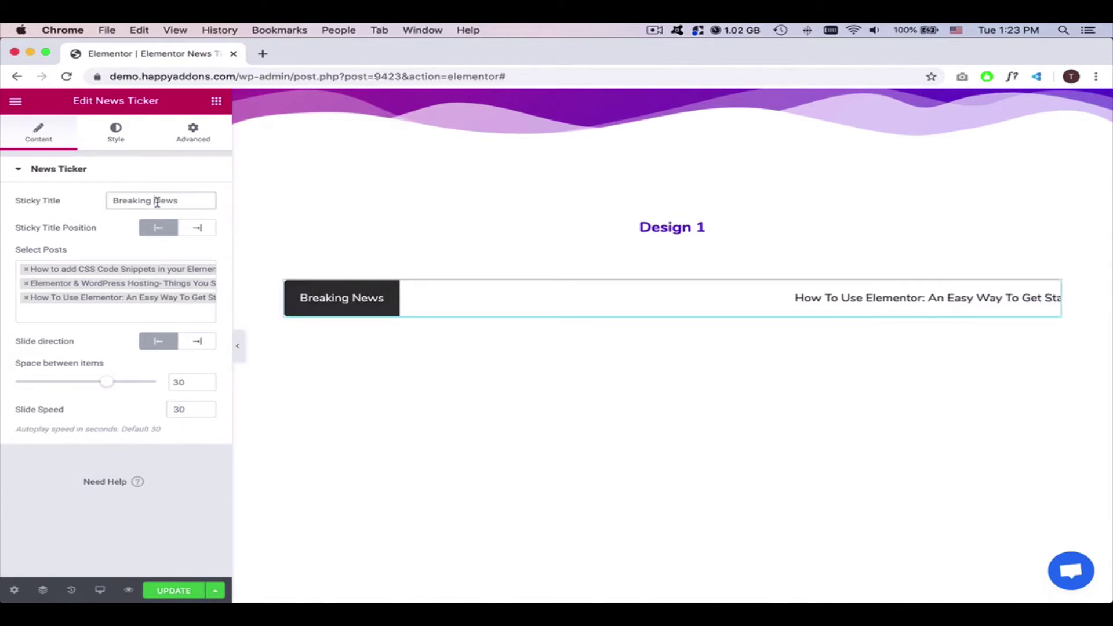
type("Today")
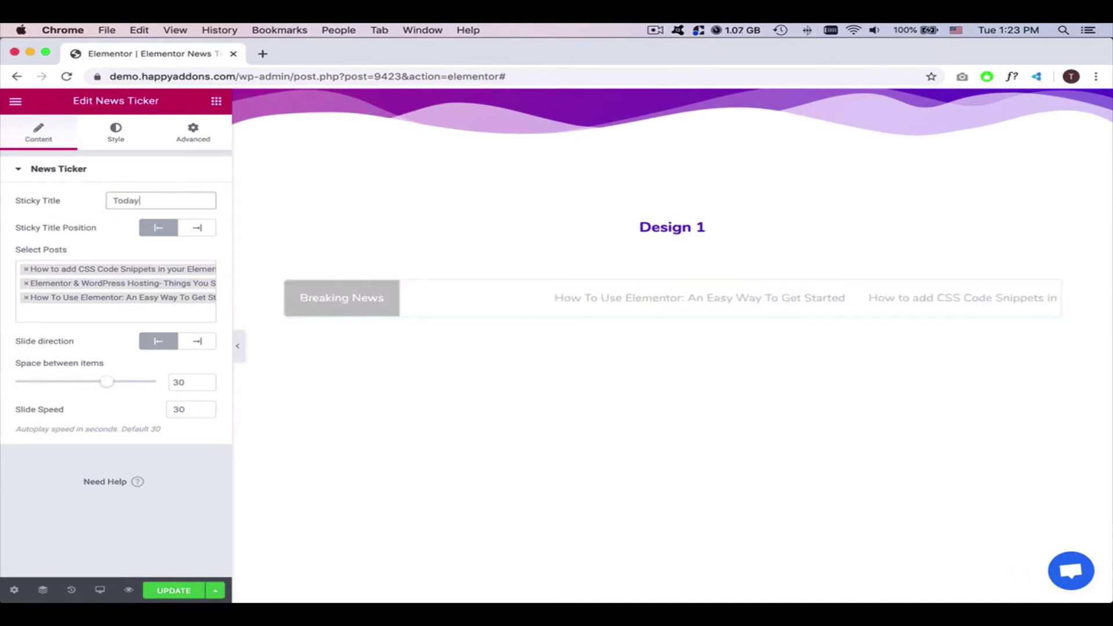
type("s News")
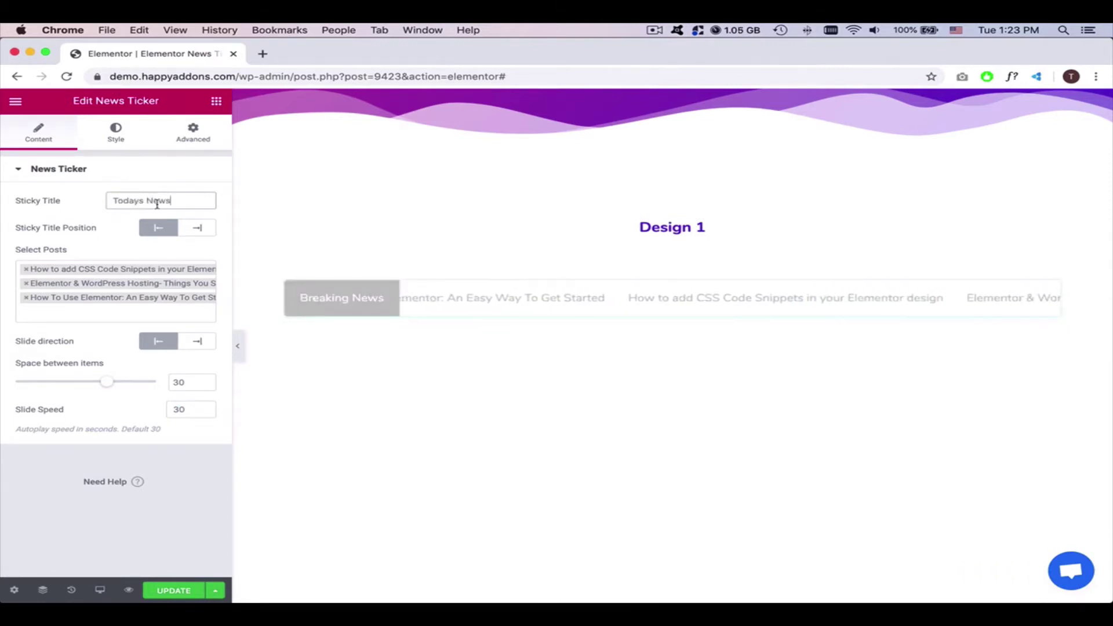
Step: Switch to the ticker's Style settings now that its title reads Todays News
left_click(112, 143)
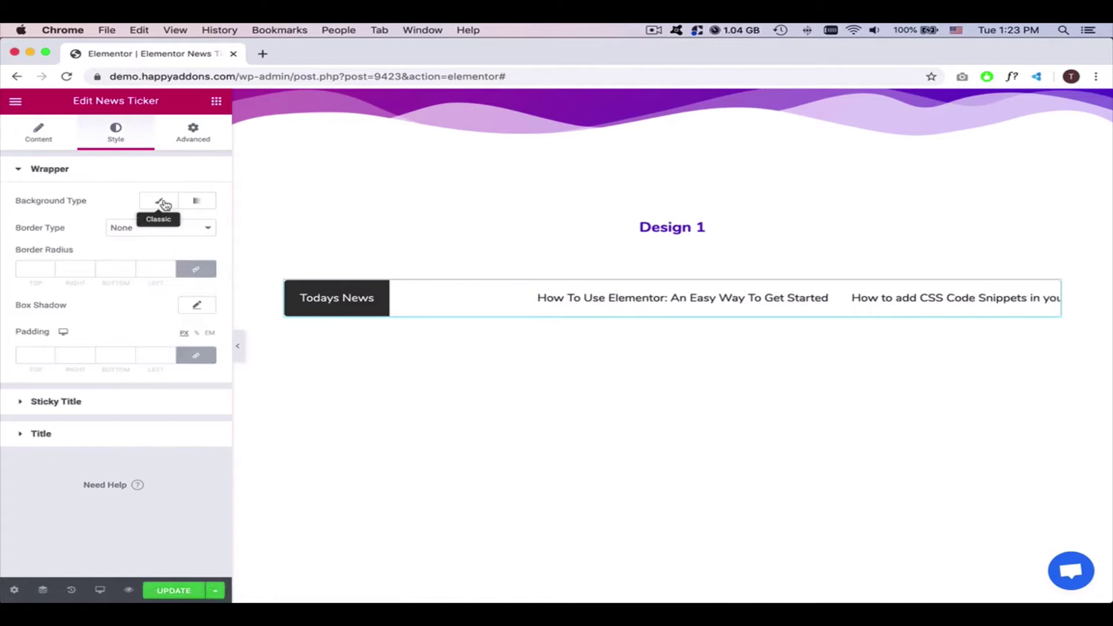
Step: Give the wrapper a solid magenta (#E2498A) border with a 30 border radius
left_click(148, 227)
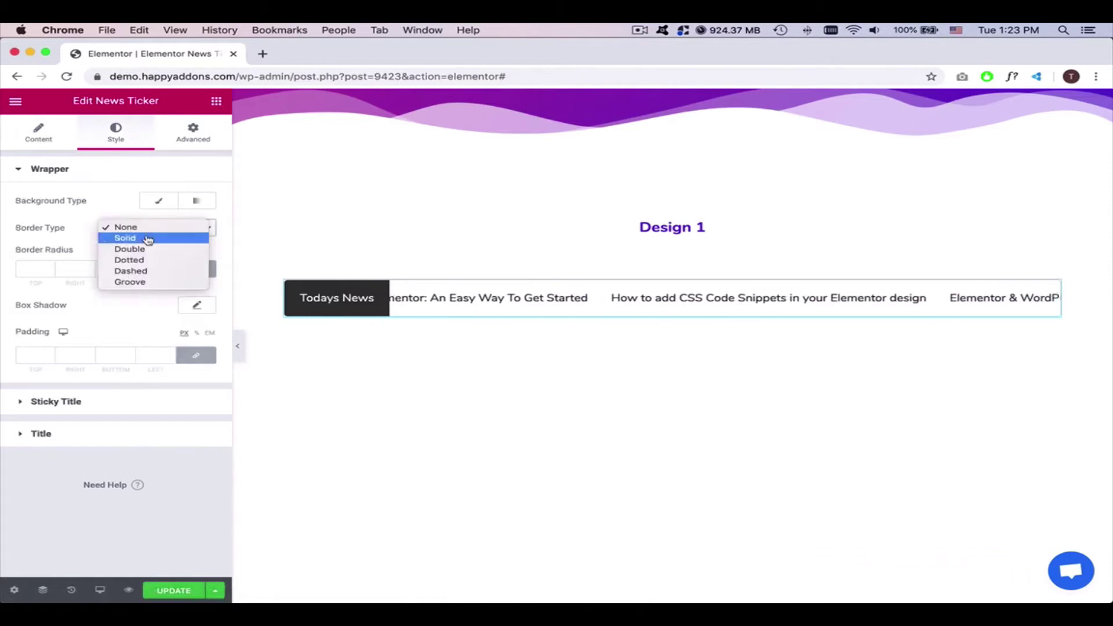
left_click(148, 238)
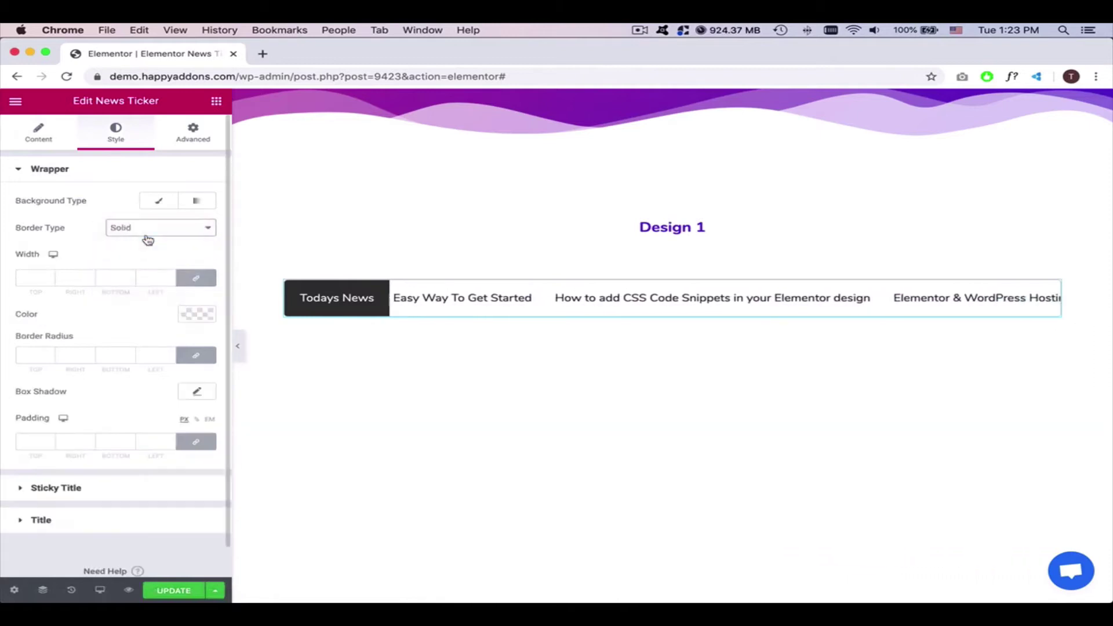
left_click(237, 346)
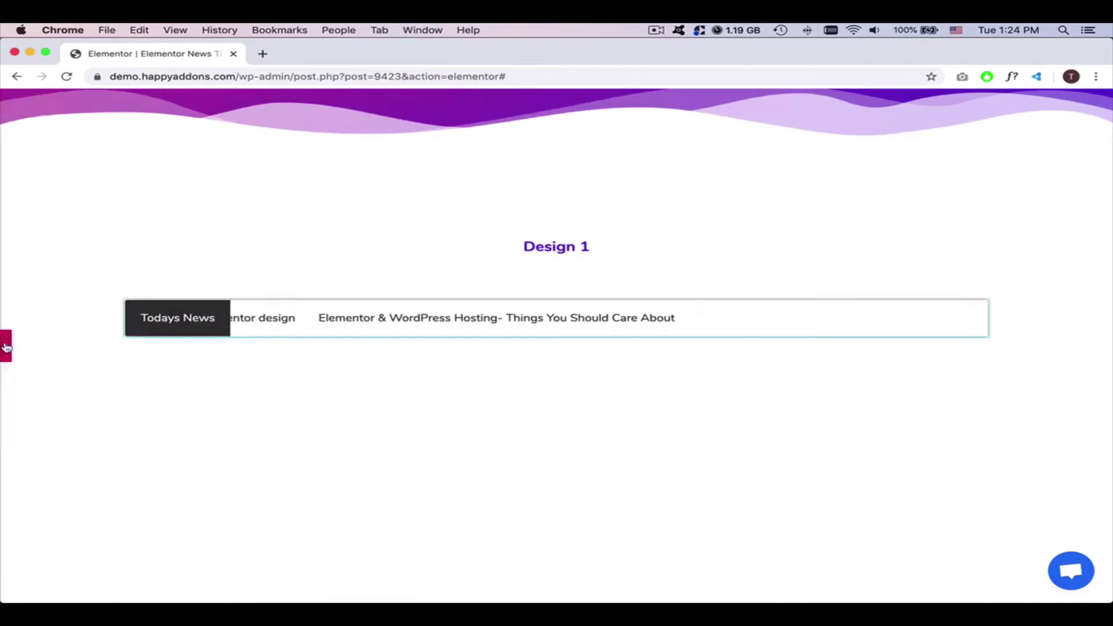
left_click(5, 347)
left_click(196, 316)
left_click(173, 344)
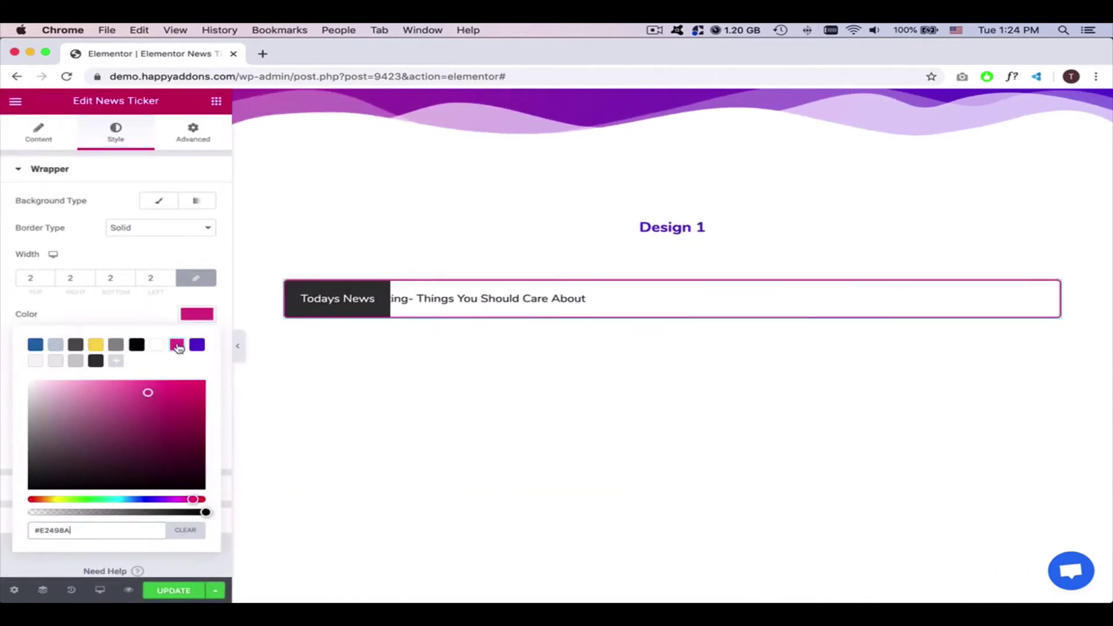
left_click(151, 313)
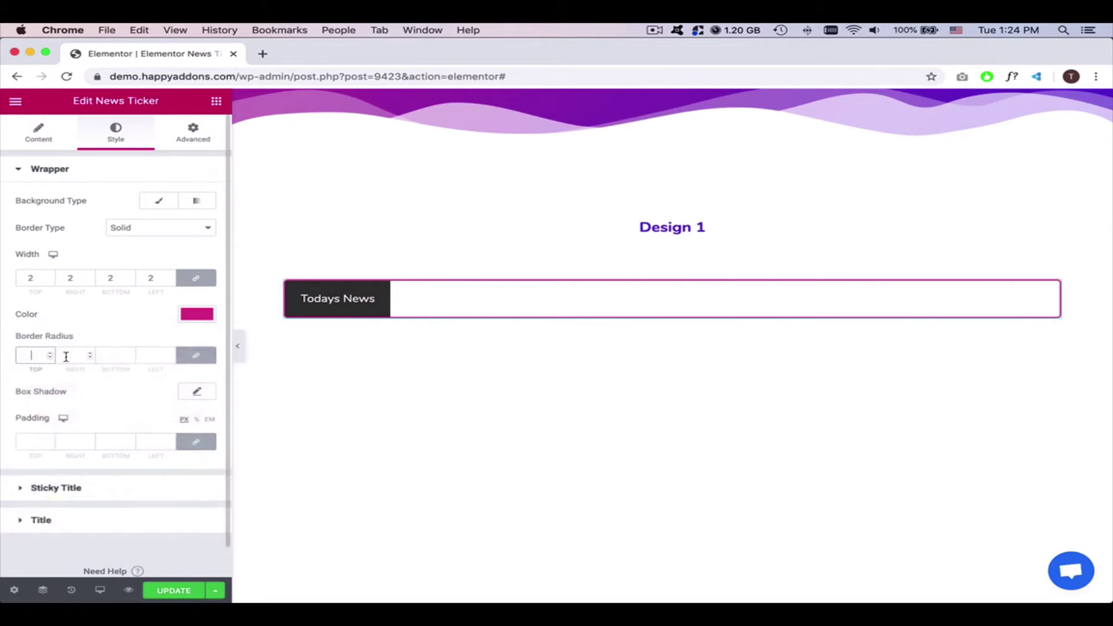
type("30")
scroll(62, 442, "down", 1)
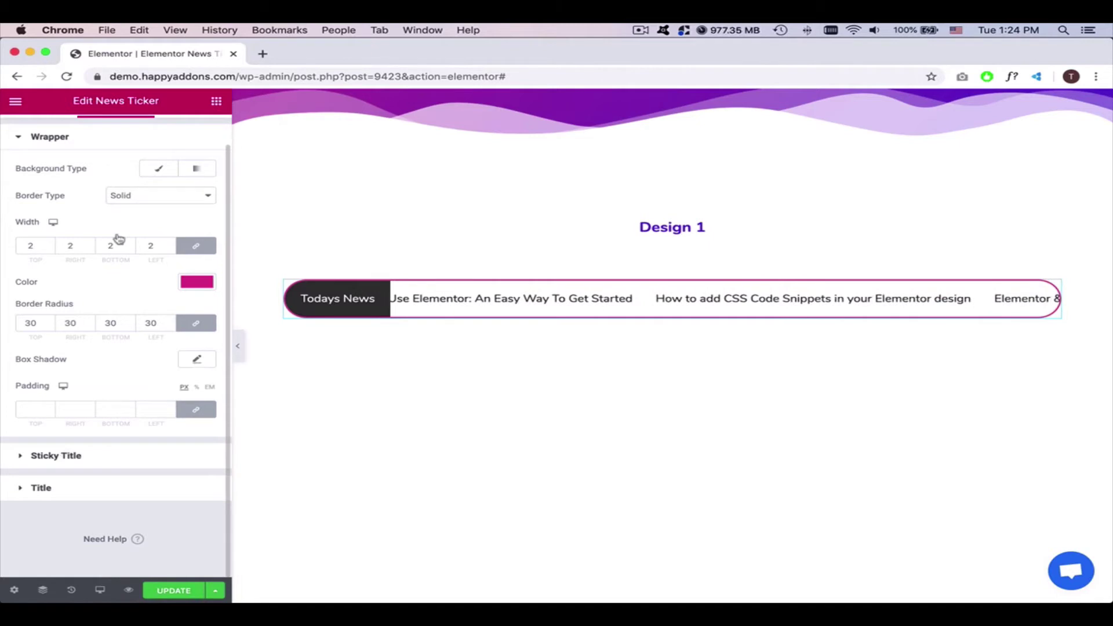
left_click(55, 455)
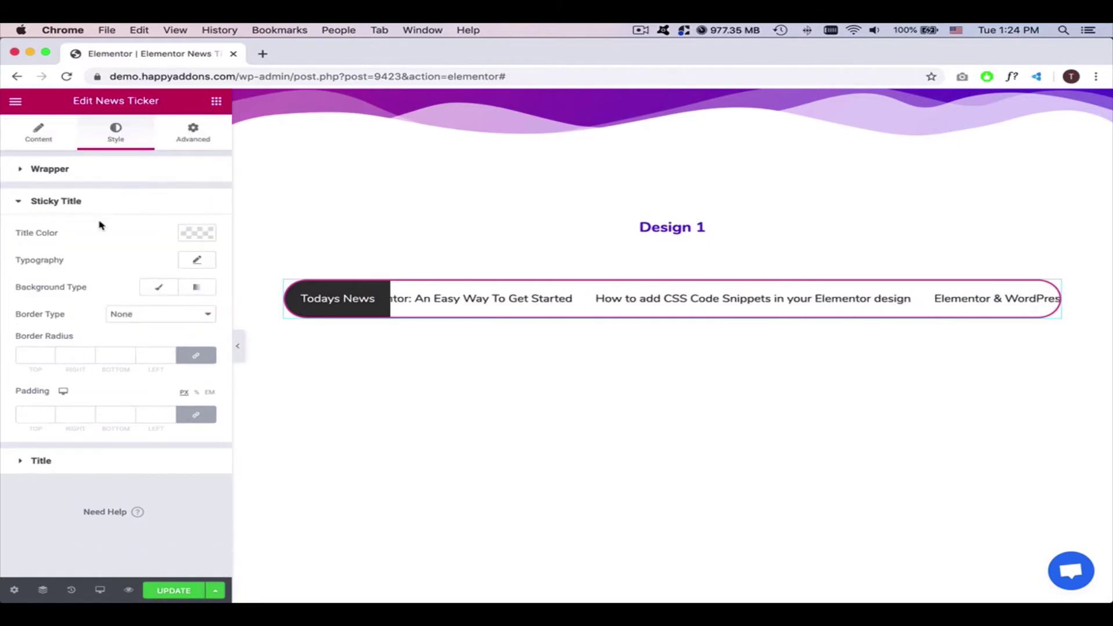
Step: Give the sticky title a classic magenta (#E2498A) background with 30 border radius
left_click(159, 287)
left_click(197, 314)
left_click(180, 346)
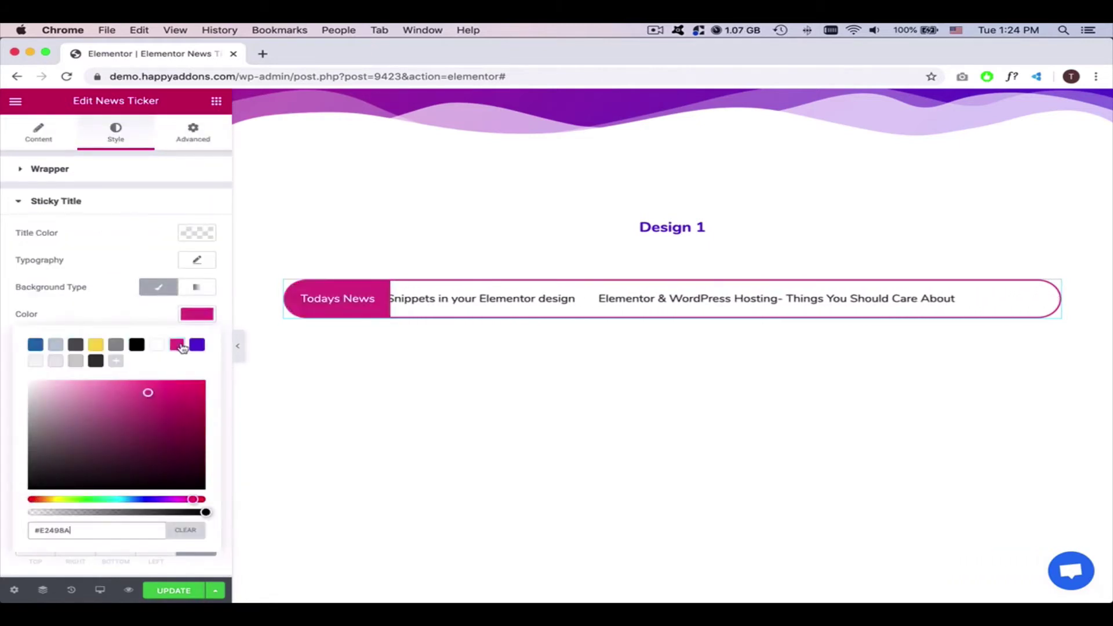
left_click(124, 285)
scroll(124, 286, "down", 1)
scroll(125, 285, "up", 1)
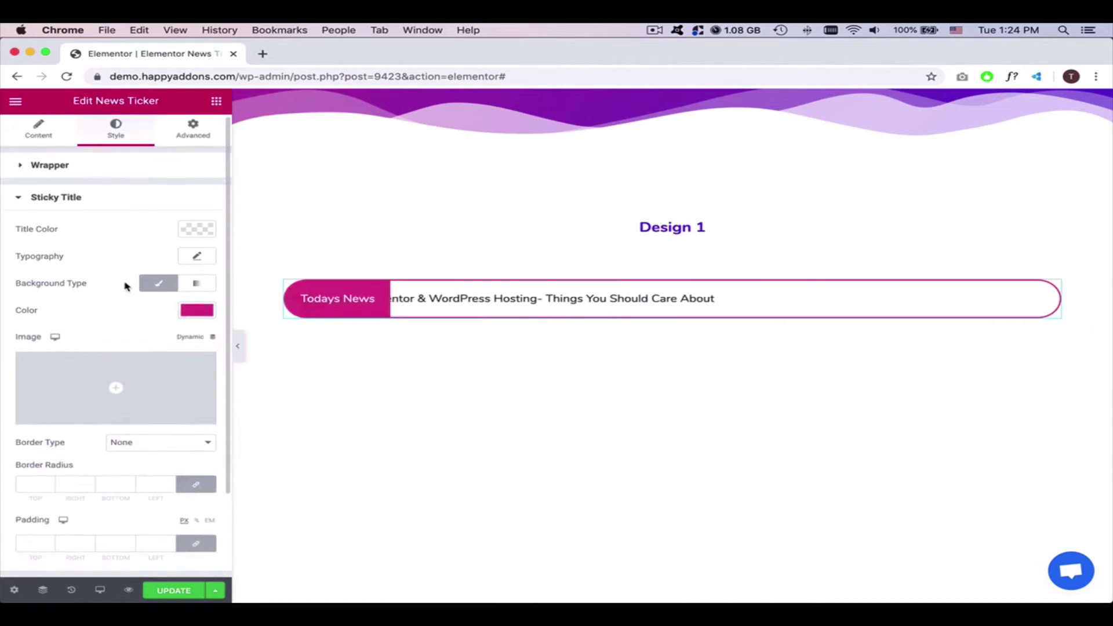
scroll(125, 286, "down", 1)
scroll(142, 387, "down", 1)
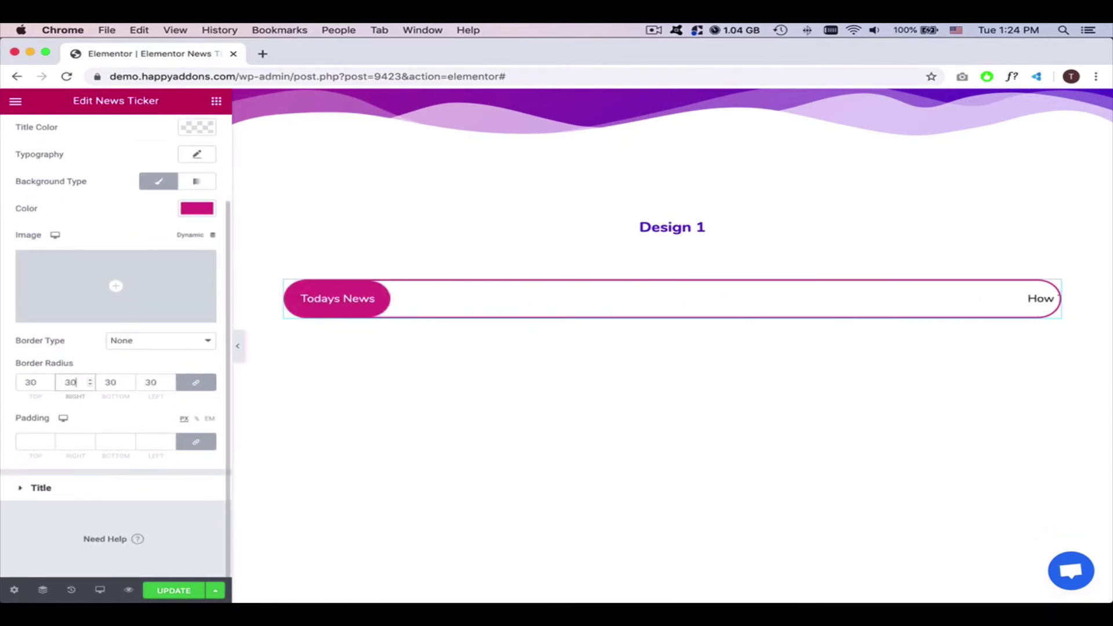
scroll(96, 190, "up", 2)
Step: Raise the wrapper padding to 24, then unlink the sides and reduce the left padding
left_click(93, 177)
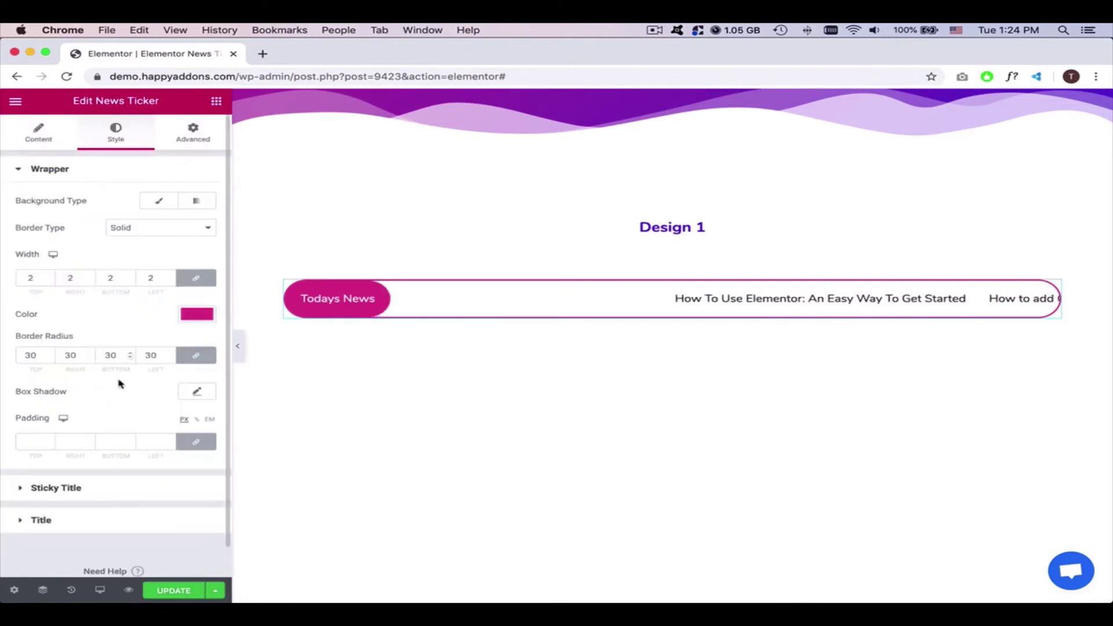
type("1")
key("Up")
key("Up")
key("Up")
key("Up")
key("Up")
key("Up")
key("Up")
key("Up")
key("Up")
key("Up")
key("Up")
key("Up")
key("Up")
key("Up")
key("Up")
key("Up")
key("Up")
key("Up")
key("Up")
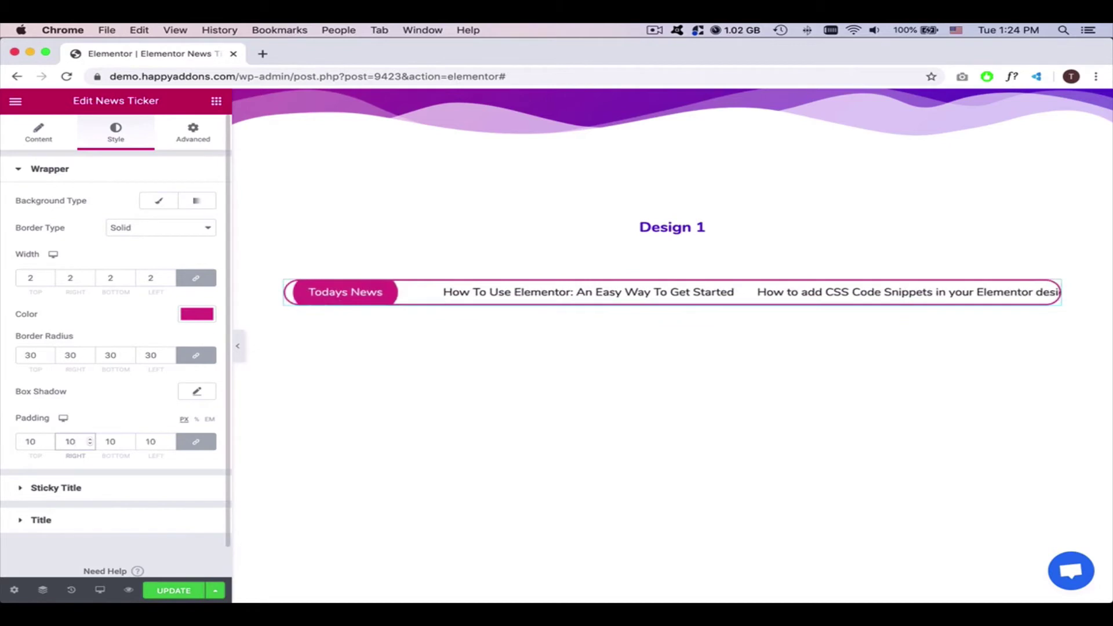
key("Up")
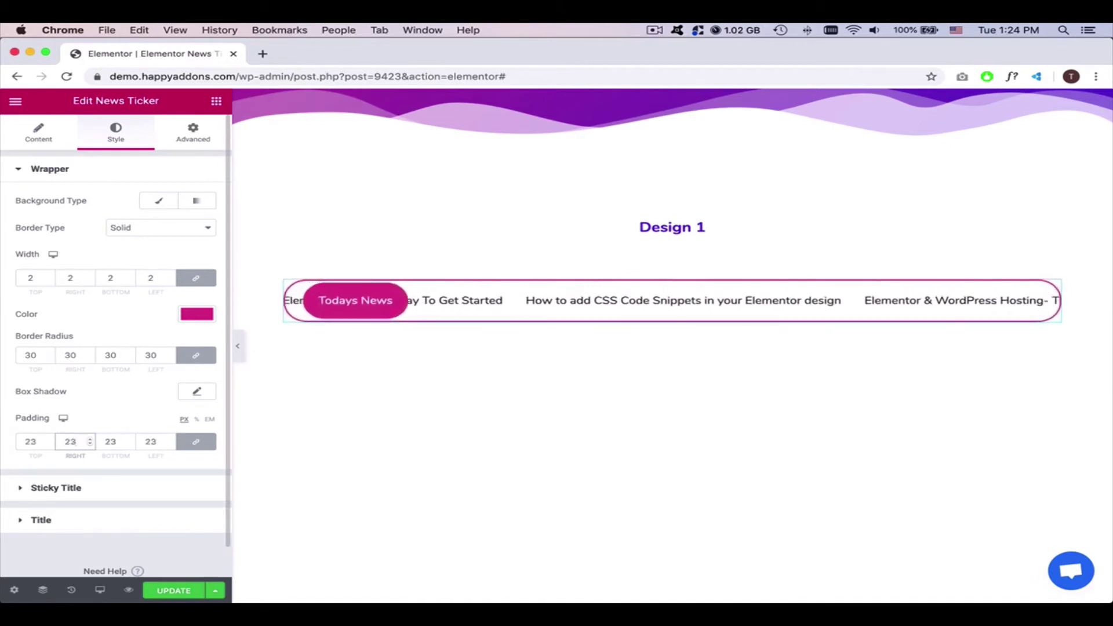
key("Up")
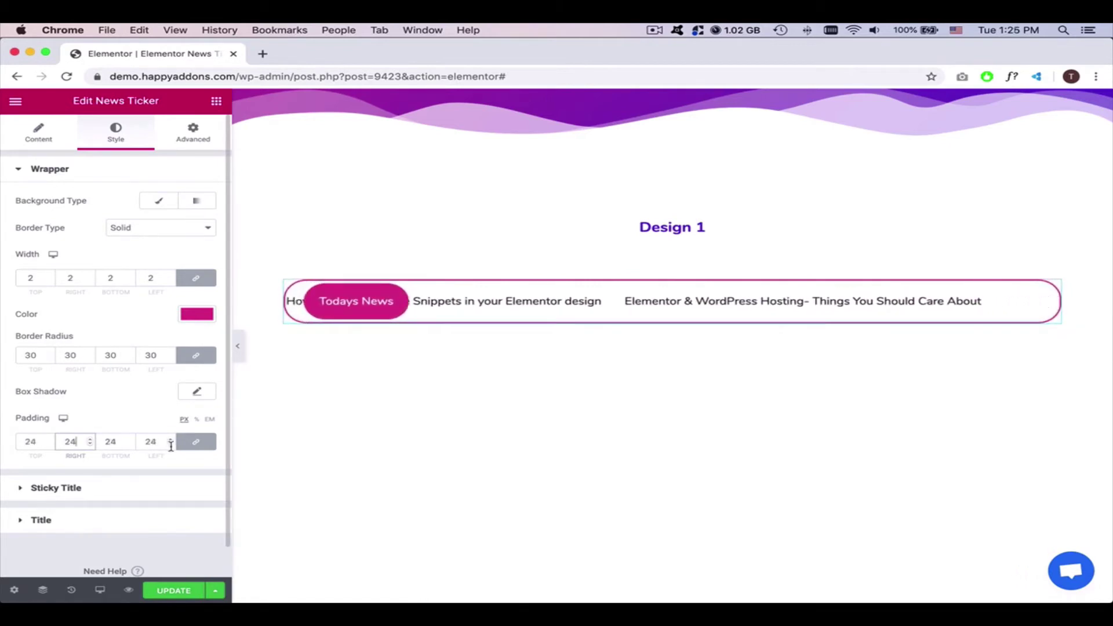
left_click(196, 442)
left_click(170, 445)
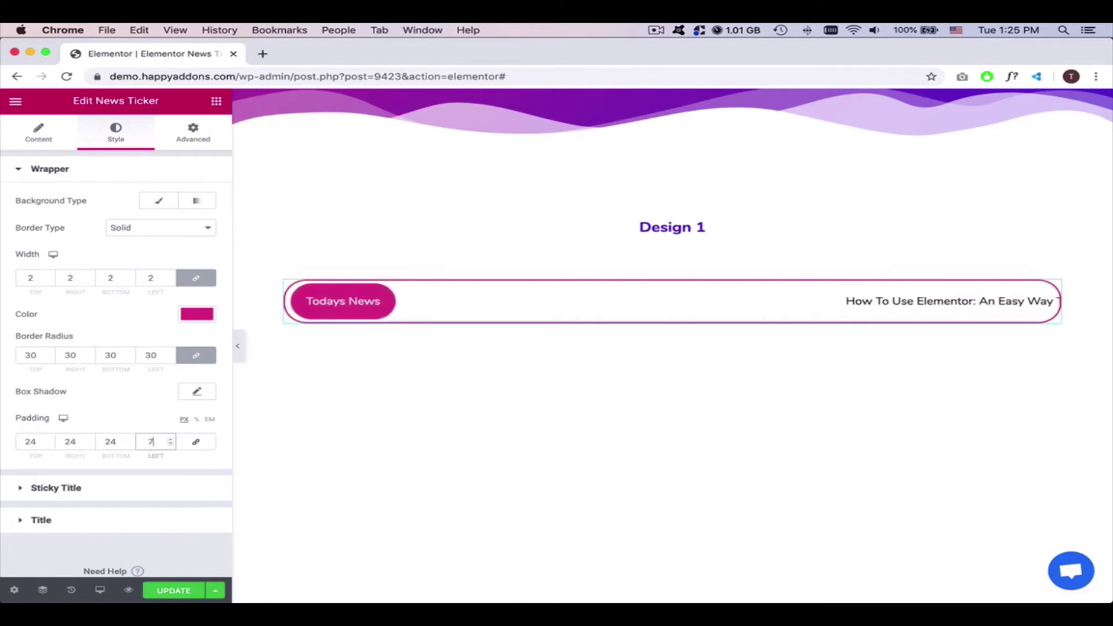
key("Down")
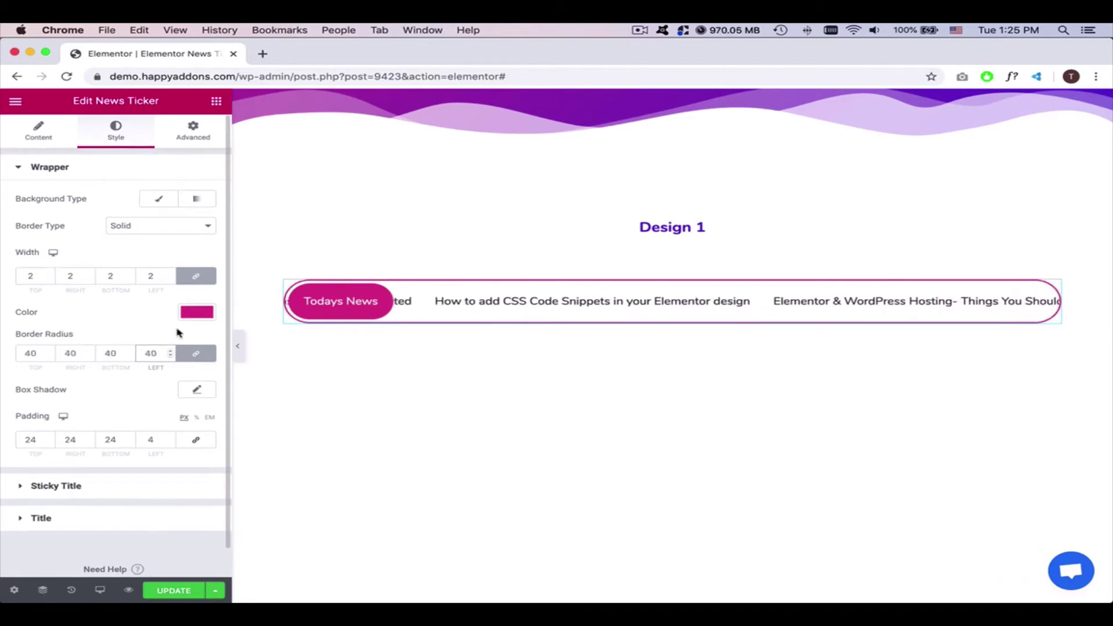
Step: Relink the wrapper padding so all sides are 24, and preview the bordered ticker
left_click(237, 347)
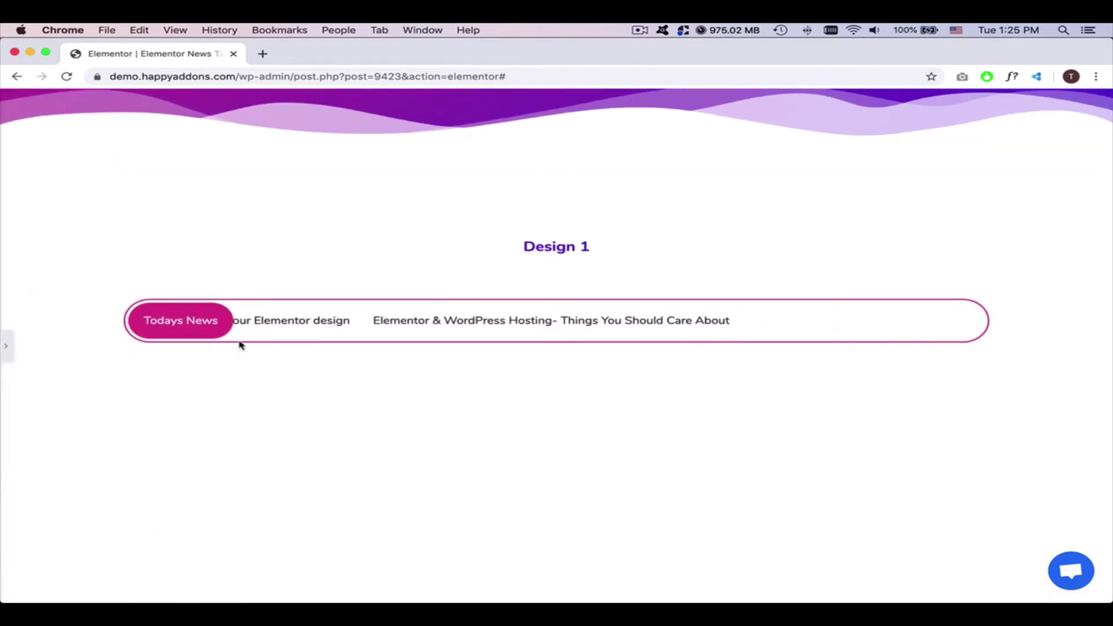
left_click(6, 348)
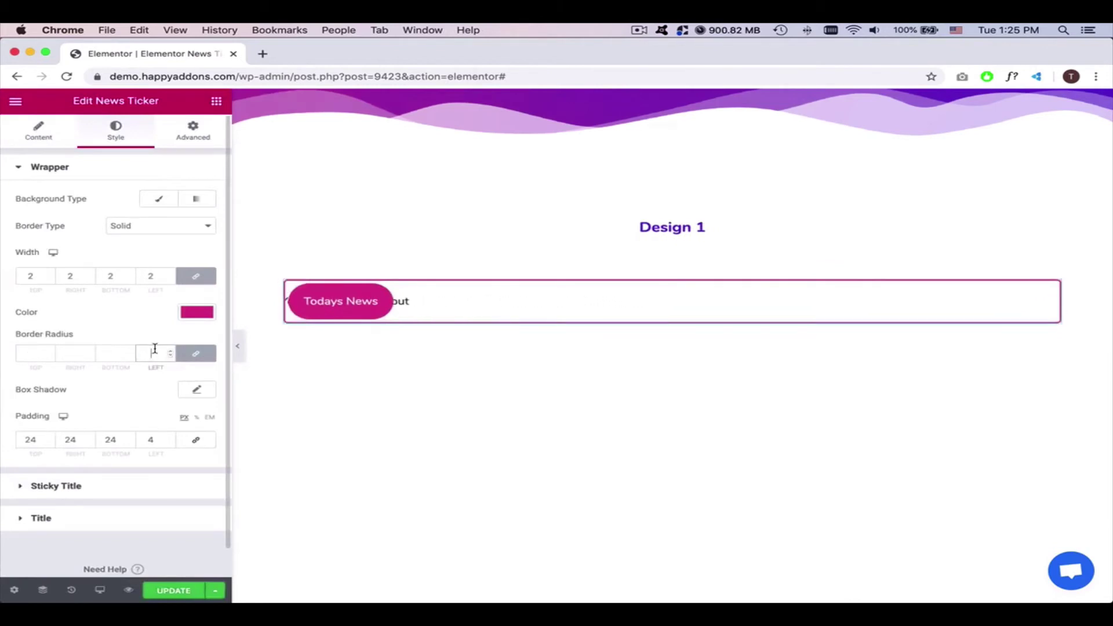
left_click(196, 440)
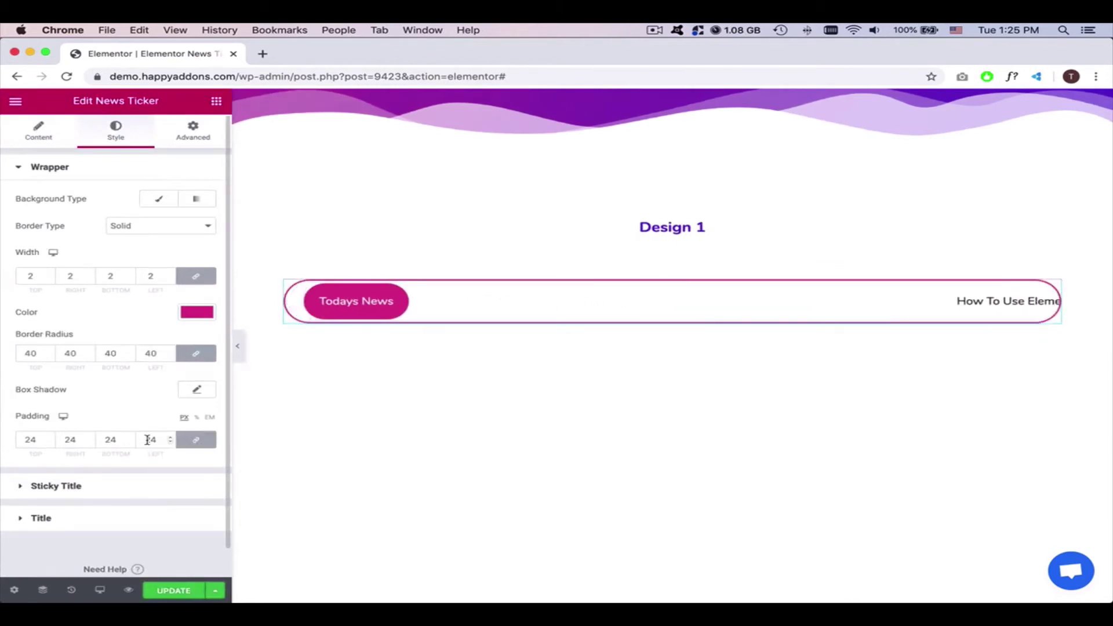
left_click(238, 347)
left_click(6, 348)
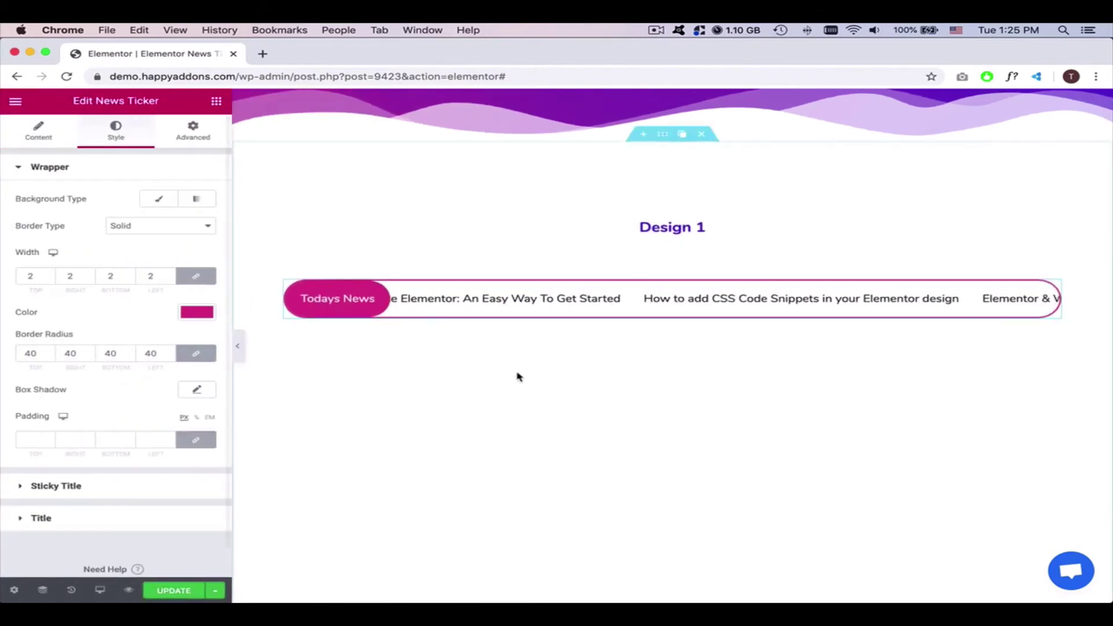
scroll(133, 415, "down", 1)
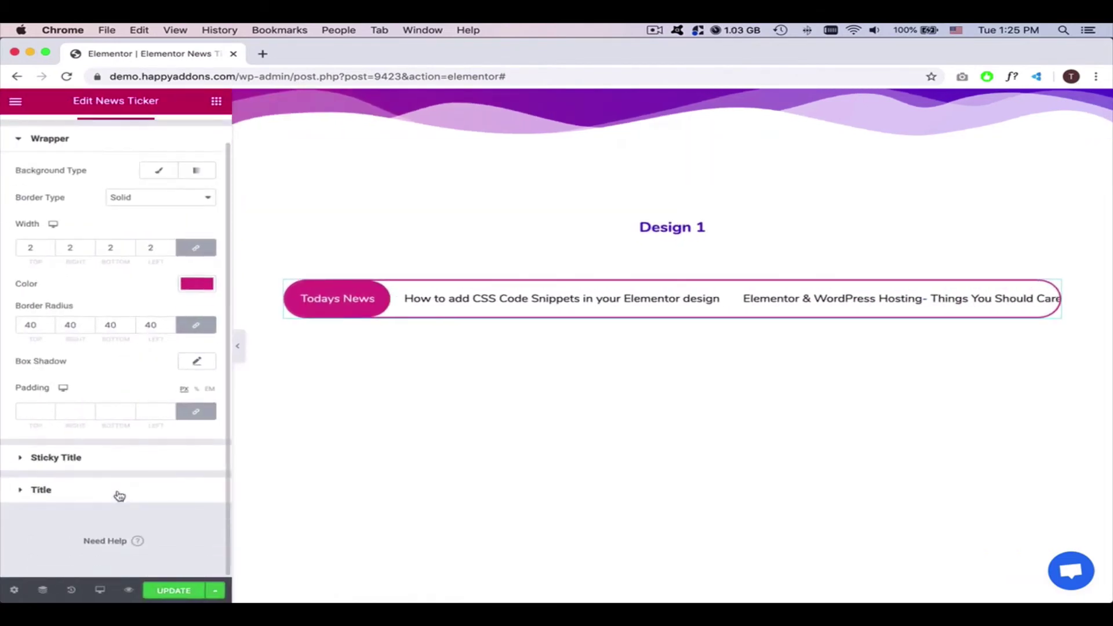
left_click(117, 490)
Step: Make the sticky title typography Bold and Uppercase
left_click(194, 323)
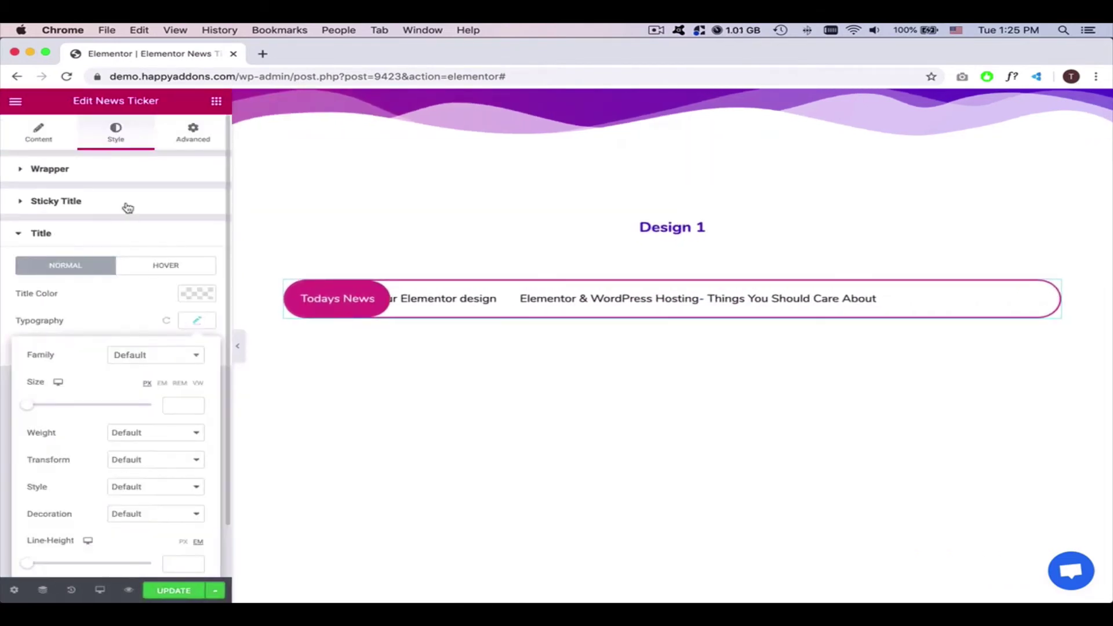
left_click(127, 207)
left_click(196, 259)
left_click(155, 371)
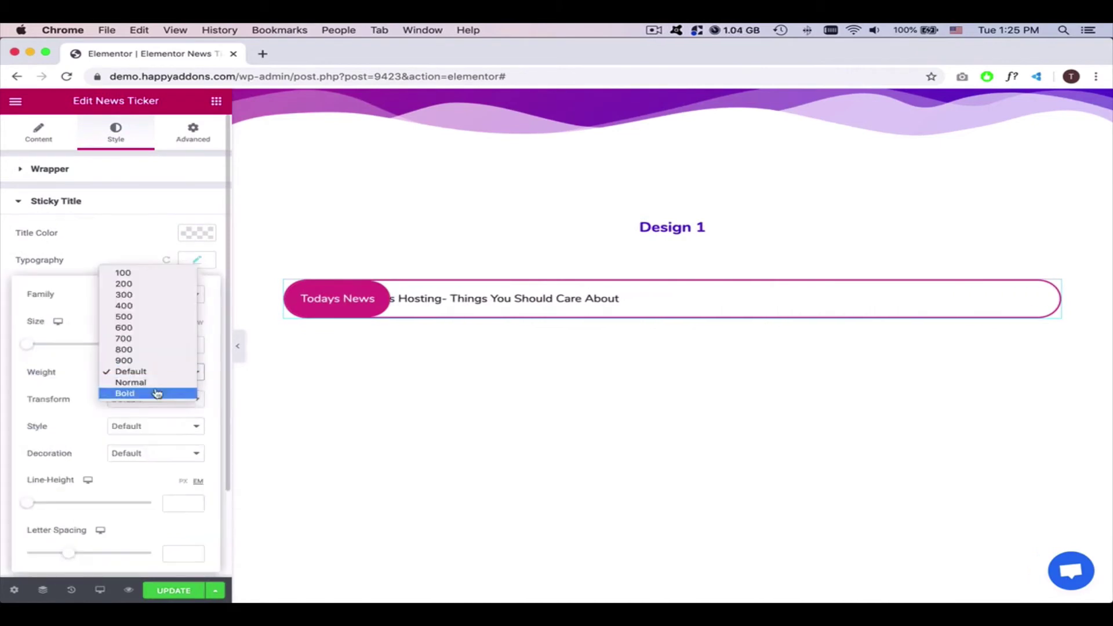
left_click(157, 394)
left_click(154, 430)
left_click(152, 399)
left_click(150, 411)
Step: Set the sticky title font size to 17 and round the wrapper border to 50, then preview
left_click(180, 345)
type("14")
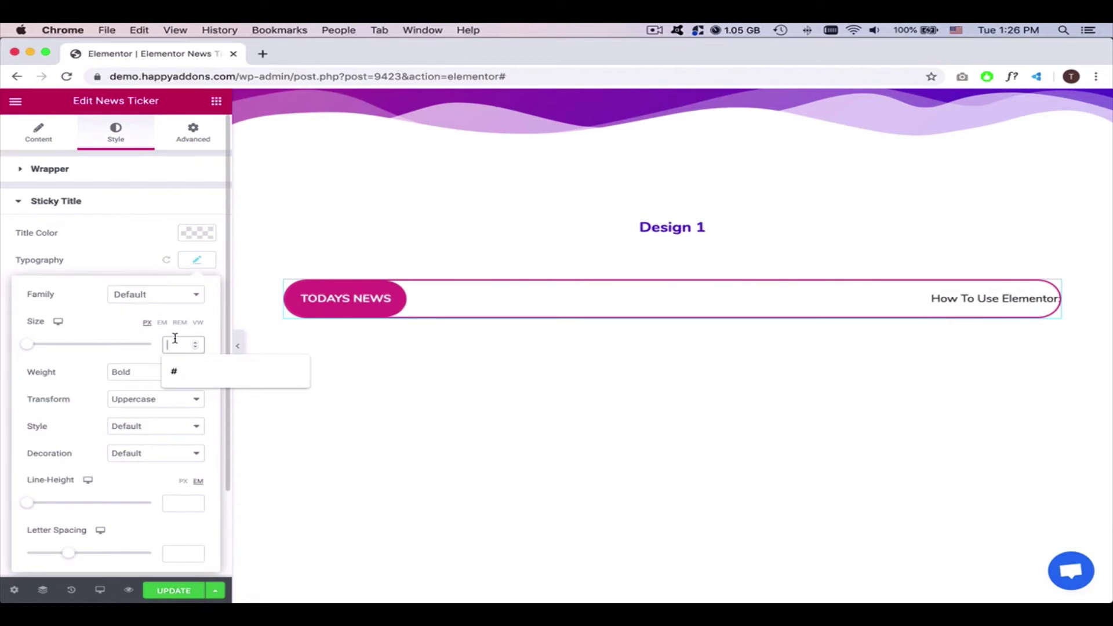
key("Down")
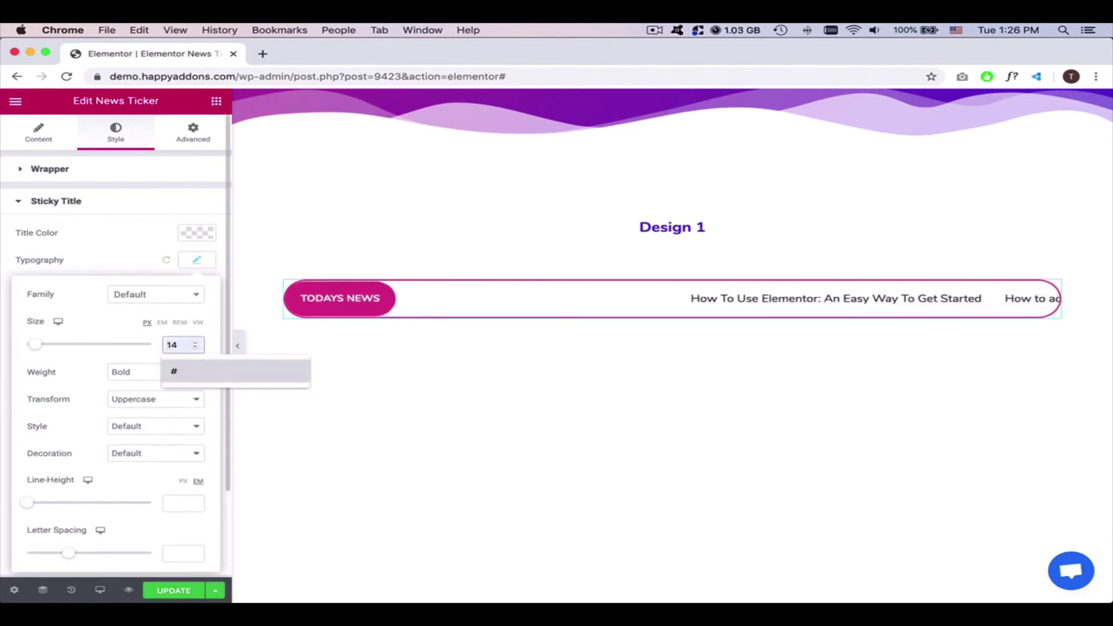
key("Escape")
key("Up")
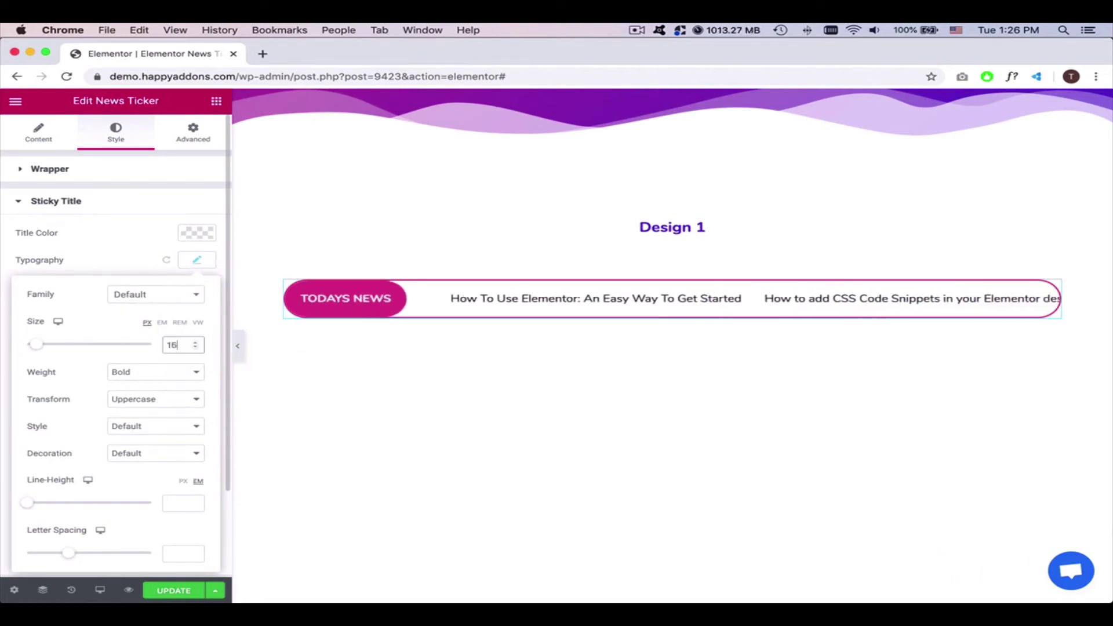
key("Up")
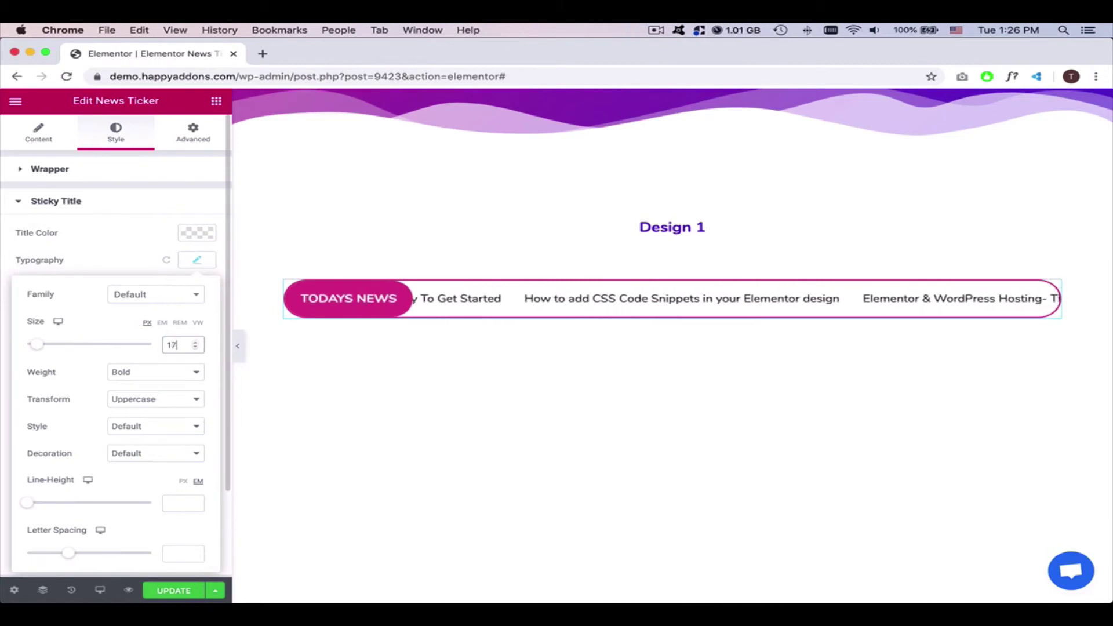
left_click(133, 268)
left_click(110, 174)
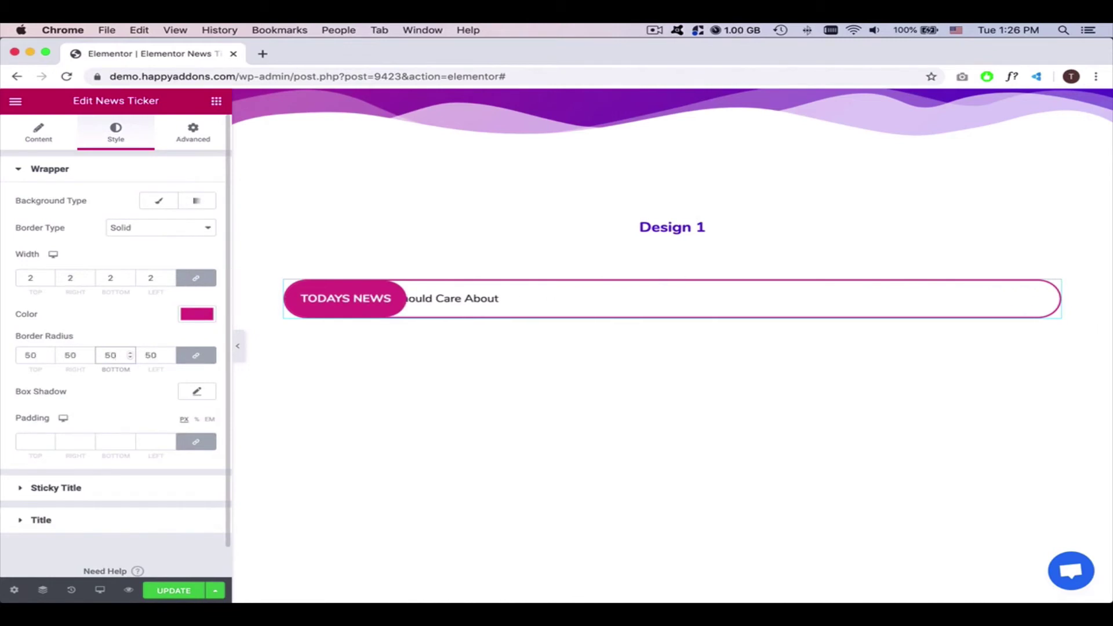
left_click(239, 346)
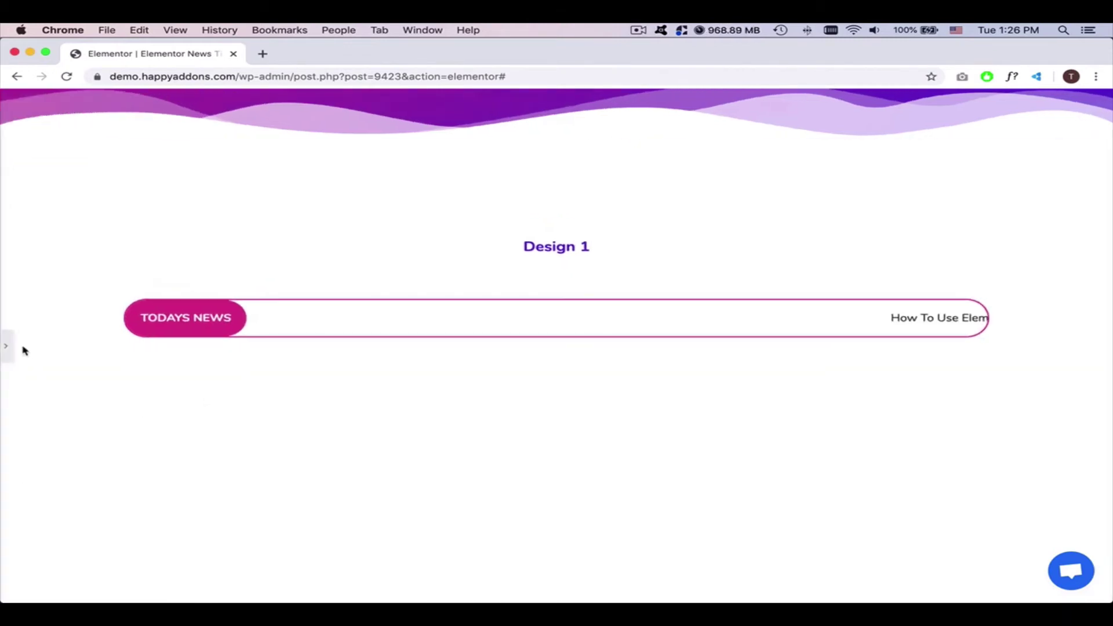
left_click(7, 346)
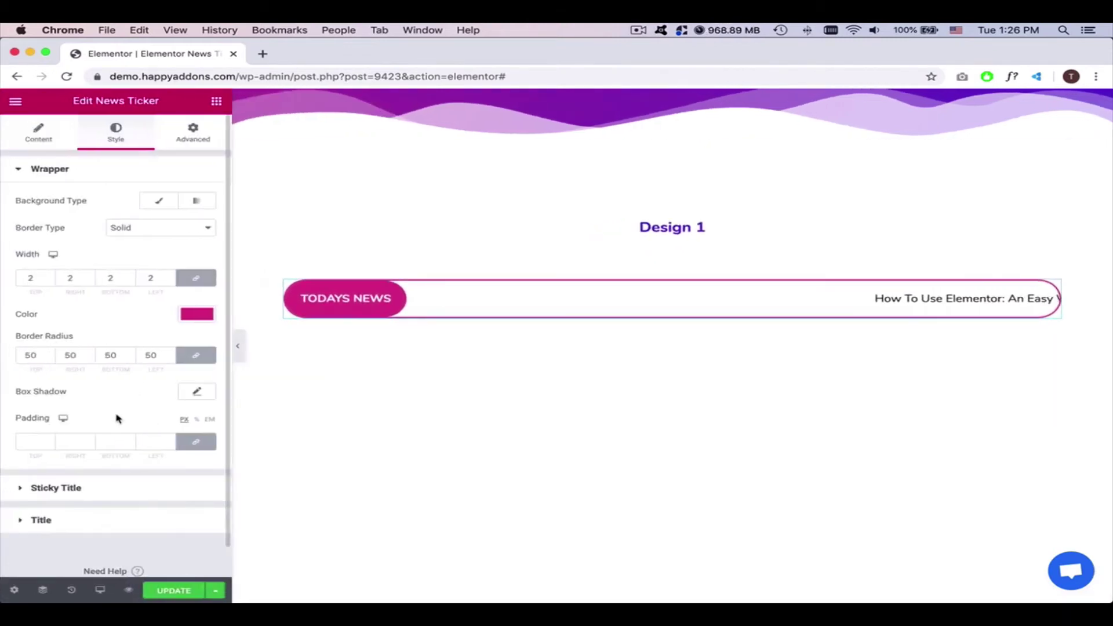
Step: Color the post titles pink and make their hover colour pink as well
left_click(102, 520)
left_click(199, 298)
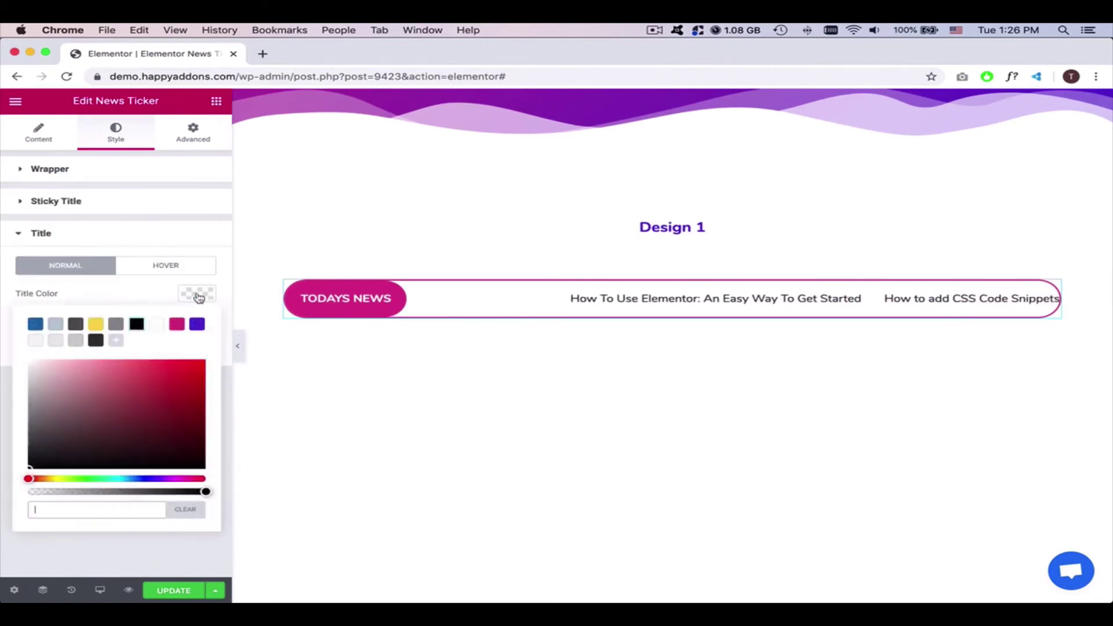
left_click(178, 325)
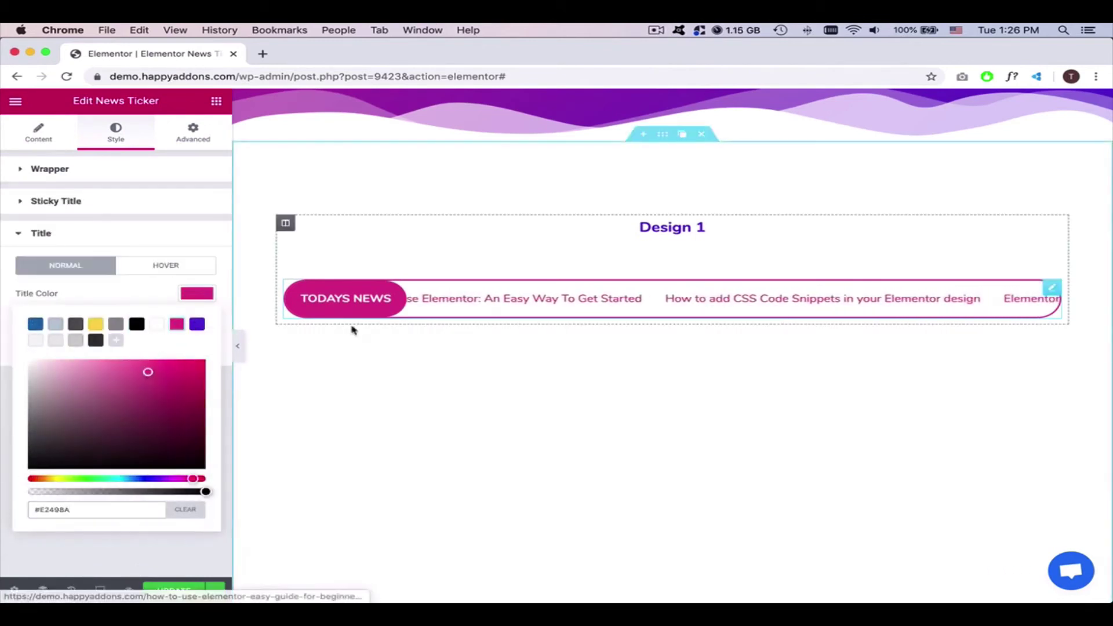
left_click(197, 324)
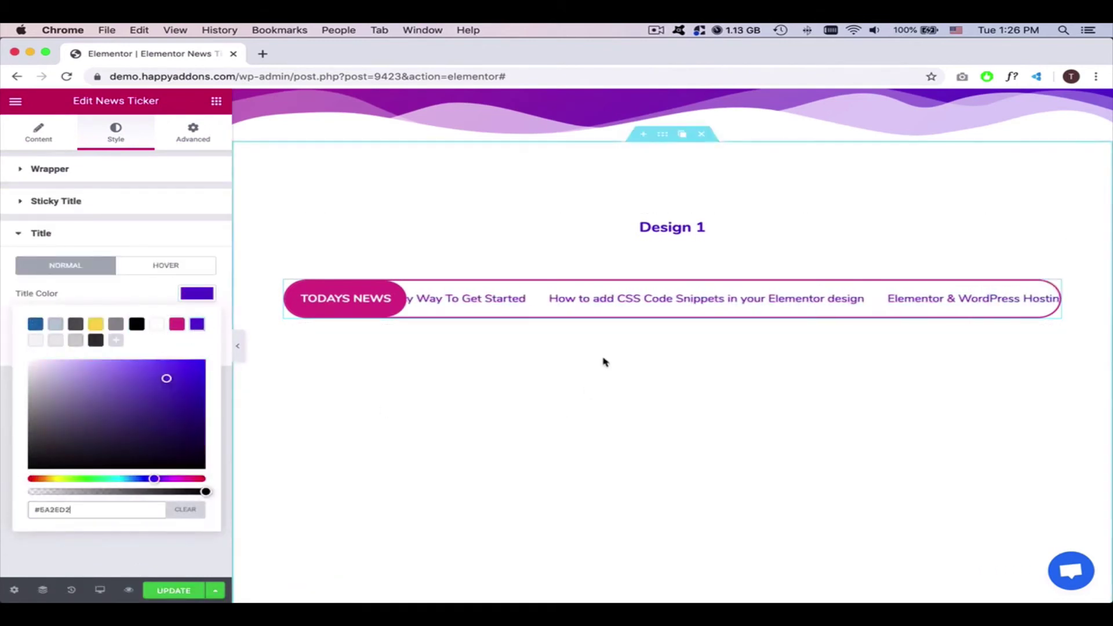
left_click(173, 268)
left_click(190, 296)
left_click(178, 323)
left_click(497, 319)
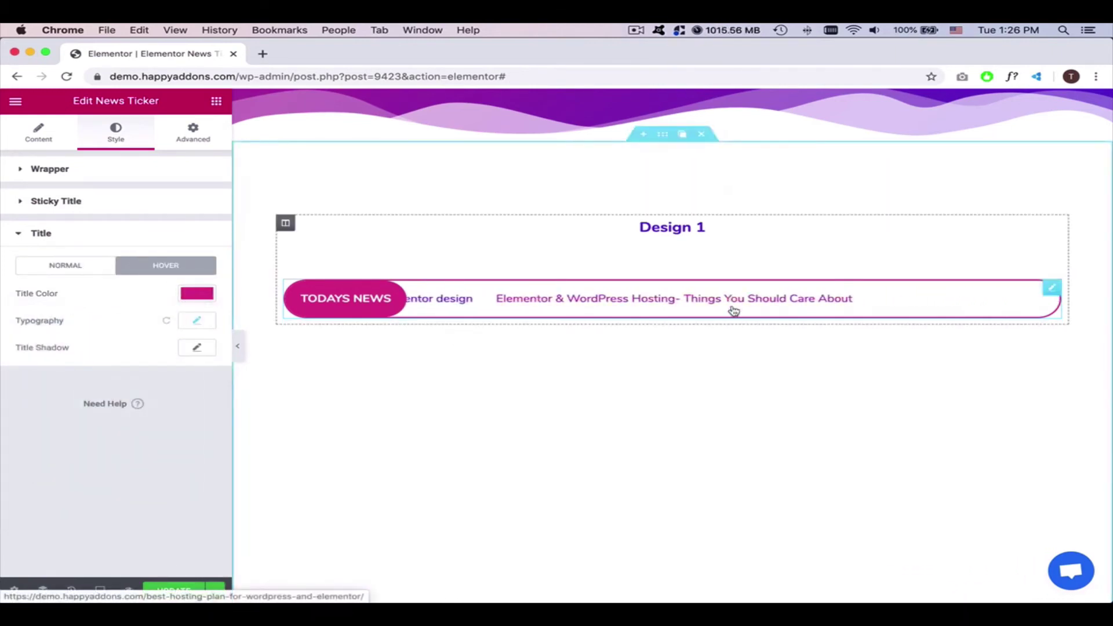
Step: Change the normal post title colour to magenta (#E2498A) and preview the ticker
left_click(190, 296)
left_click(65, 265)
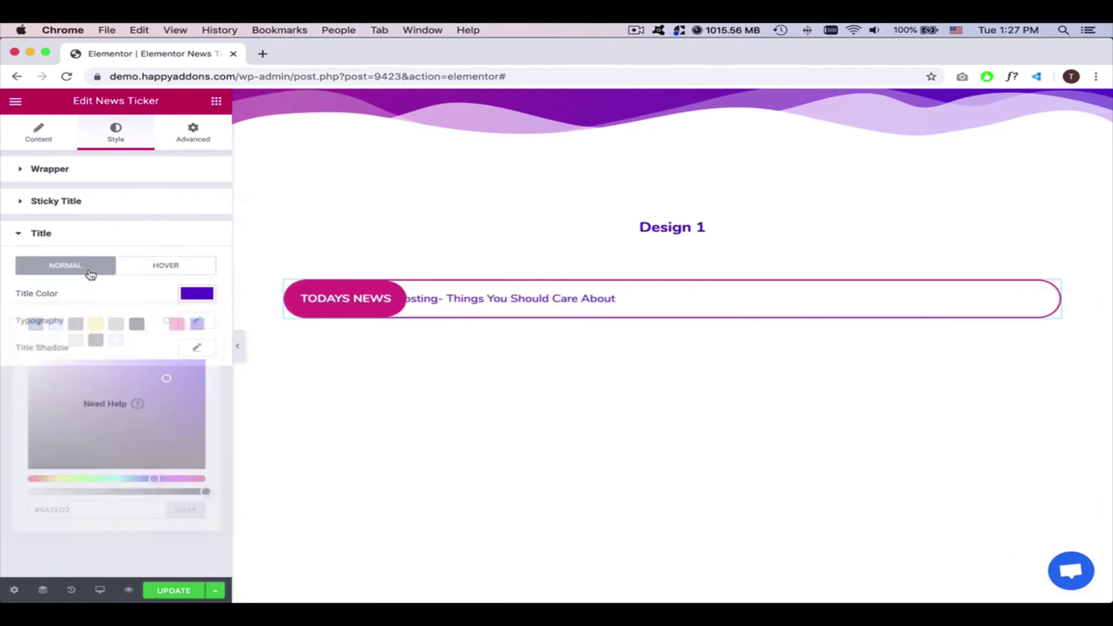
left_click(193, 296)
left_click(266, 388)
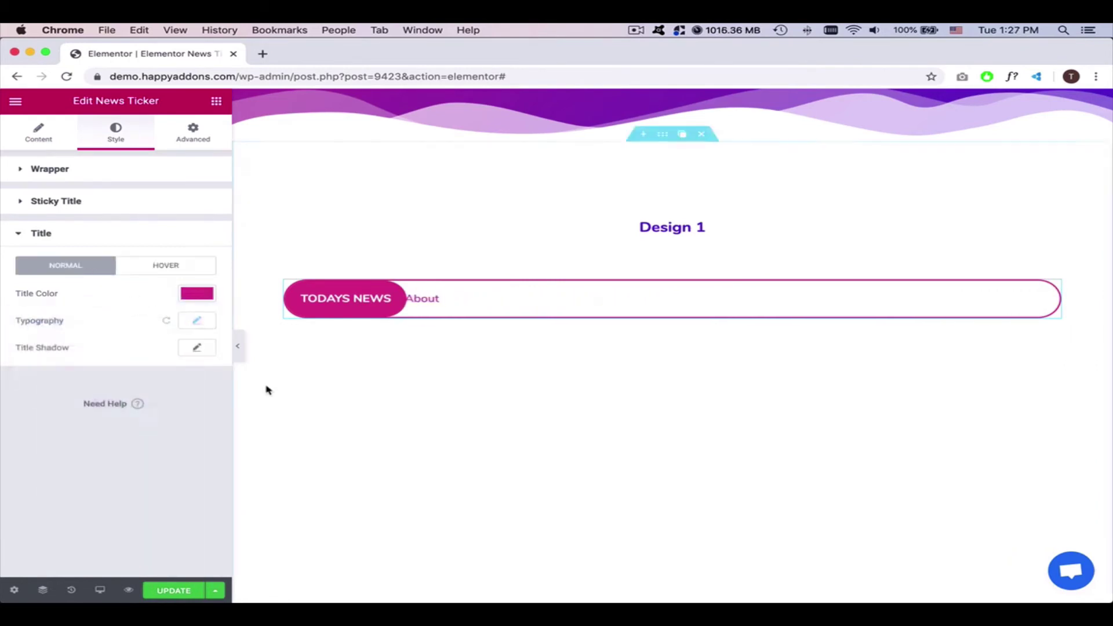
left_click(238, 347)
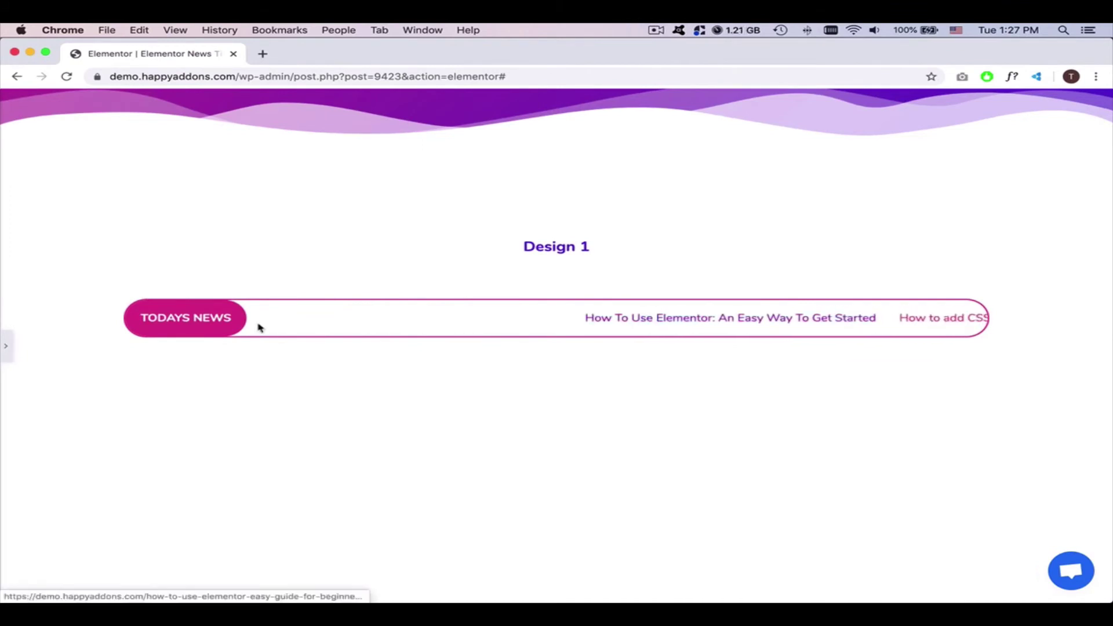
left_click(6, 346)
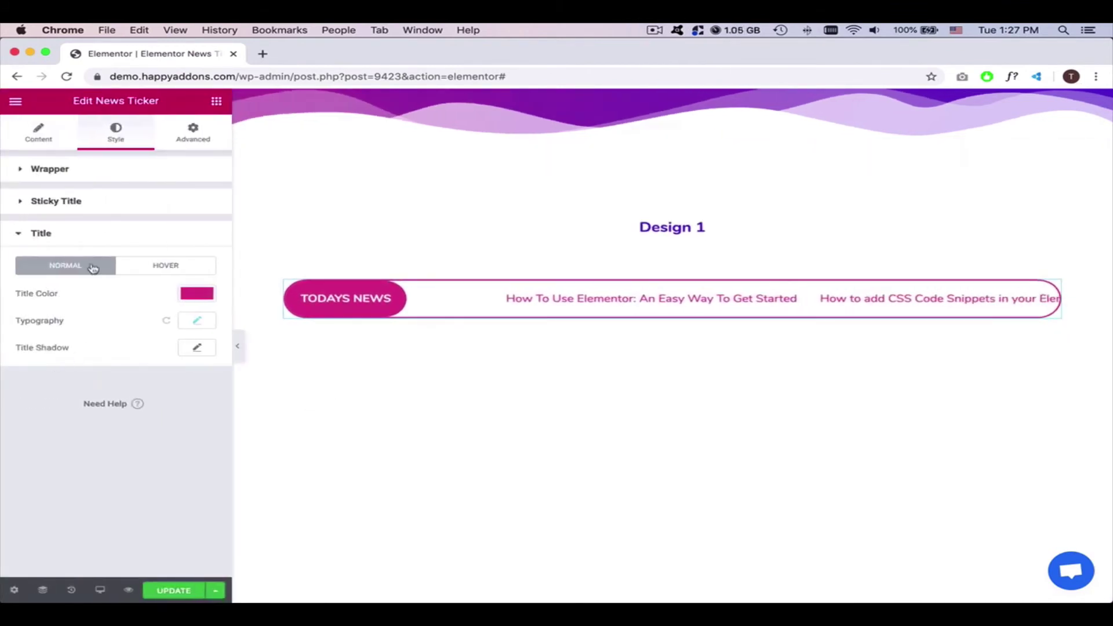
left_click(51, 173)
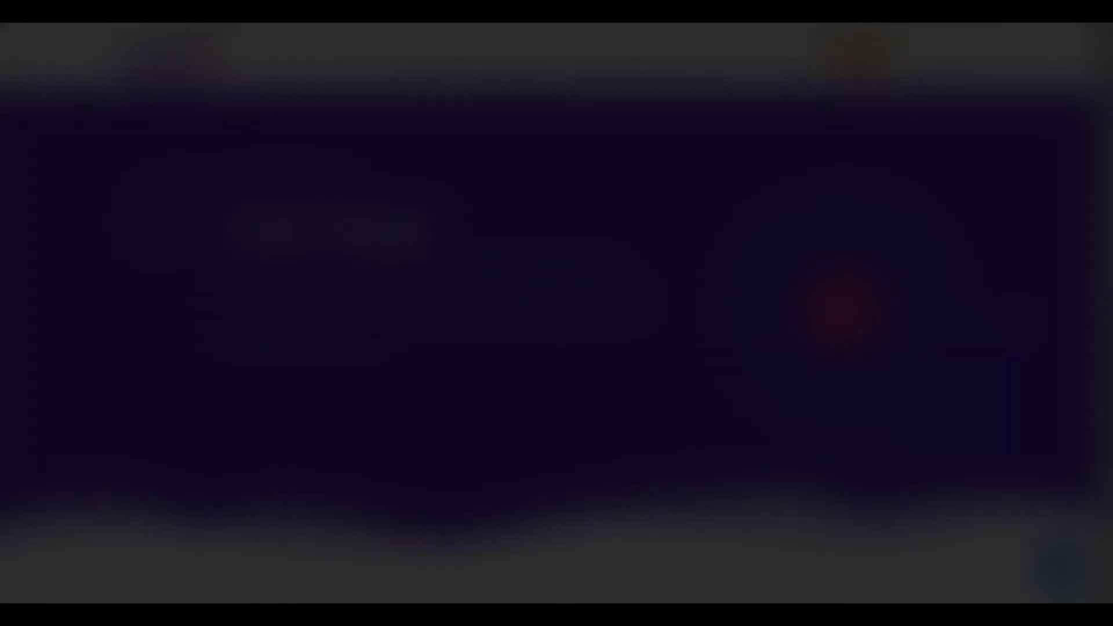
Step: Scroll the HappyAddons Live Copy page to the 'Why You Need Live Copy' section
scroll(1018, 318, "down", 15)
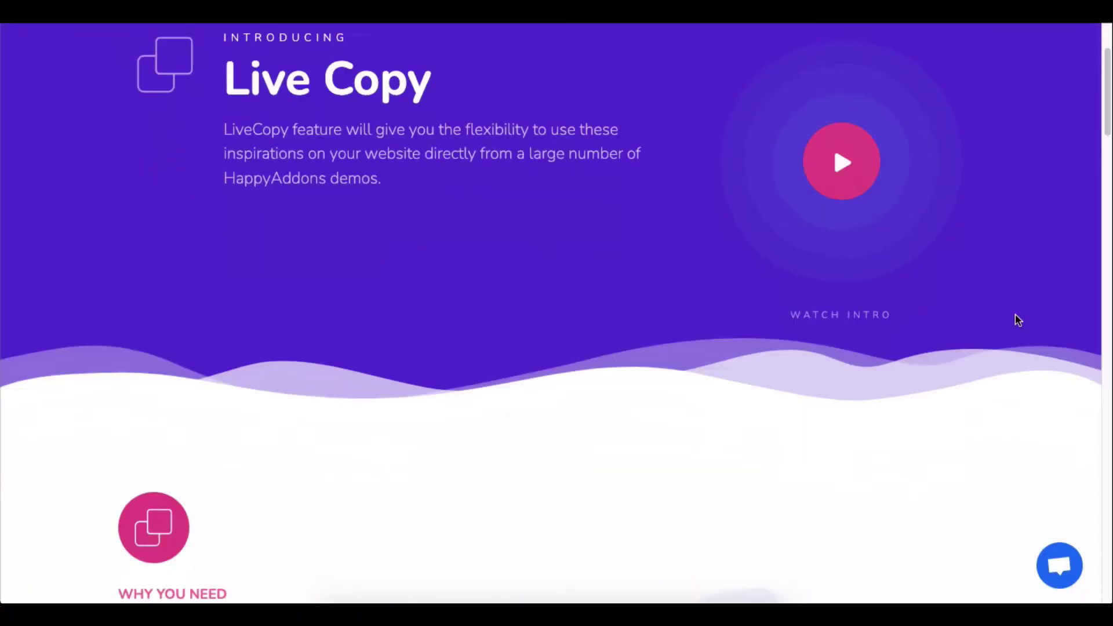
scroll(1018, 320, "down", 18)
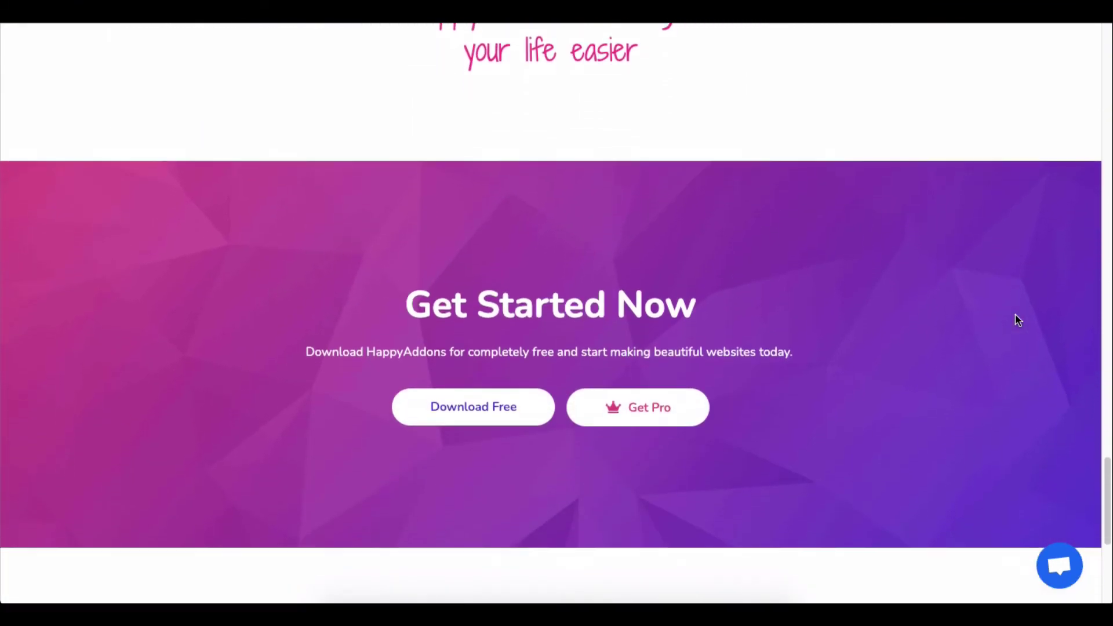
scroll(1017, 320, "up", 6)
scroll(1018, 320, "up", 20)
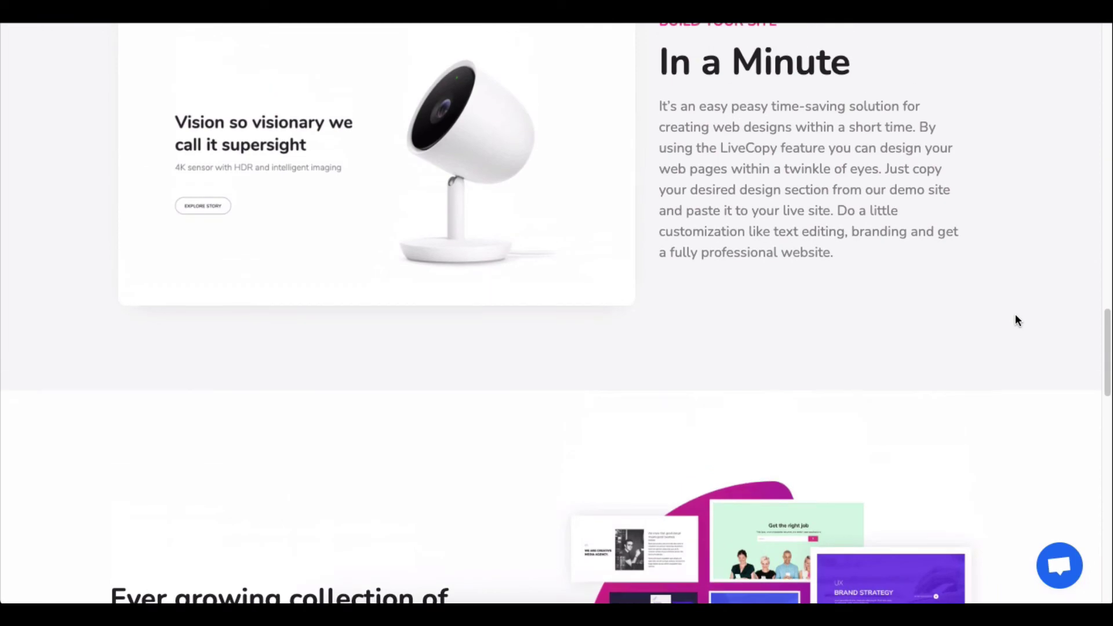
scroll(1017, 320, "up", 12)
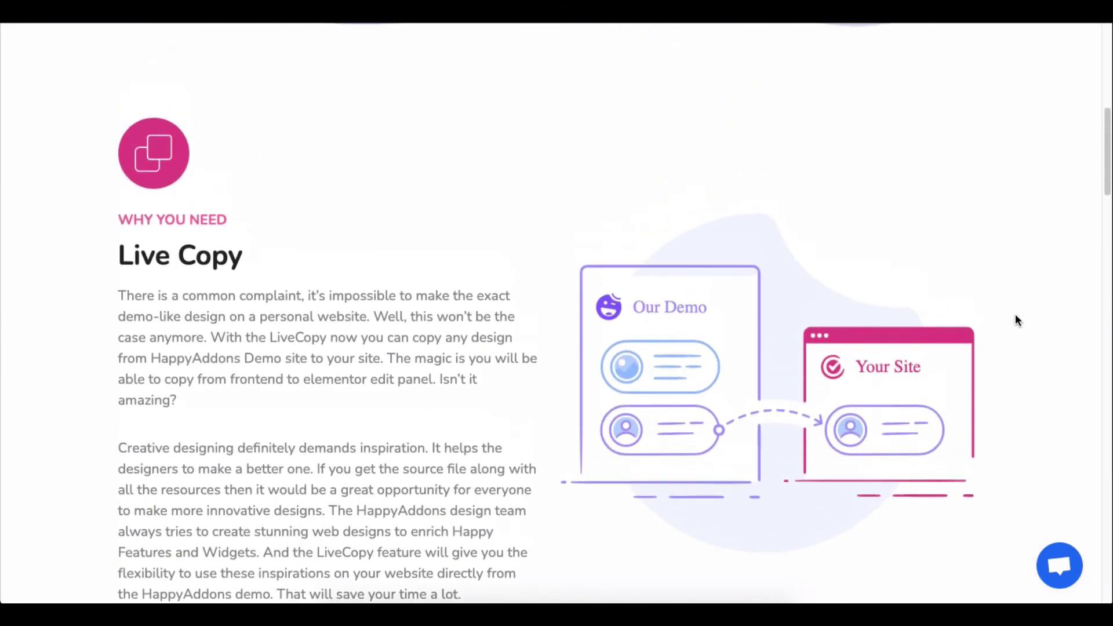